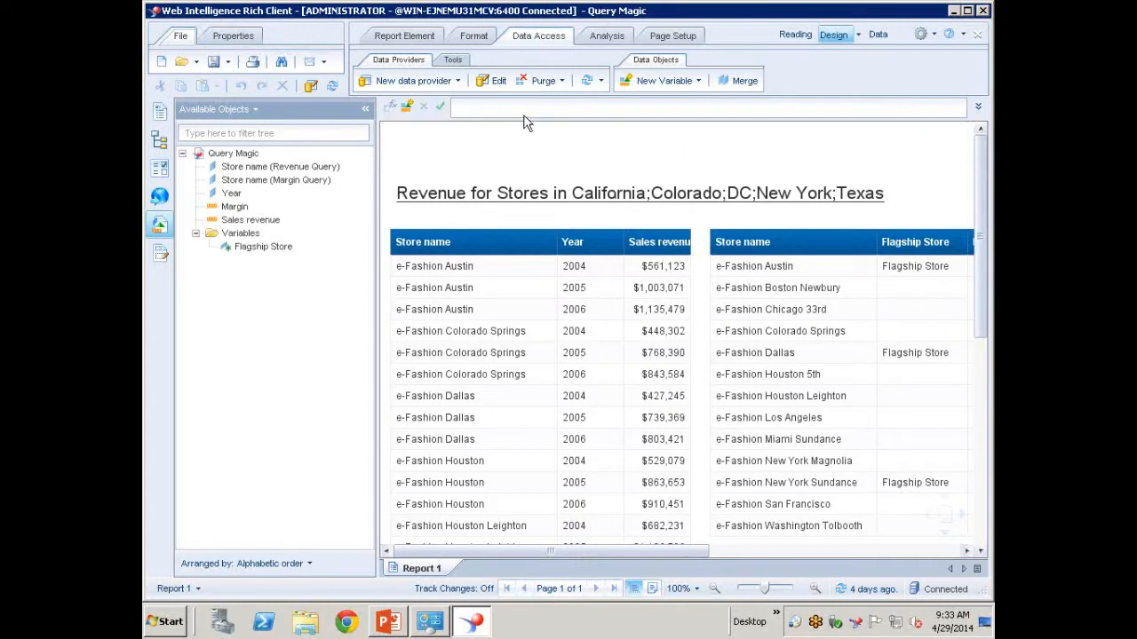
{"action": "left_click", "coordinate": [401, 37]}
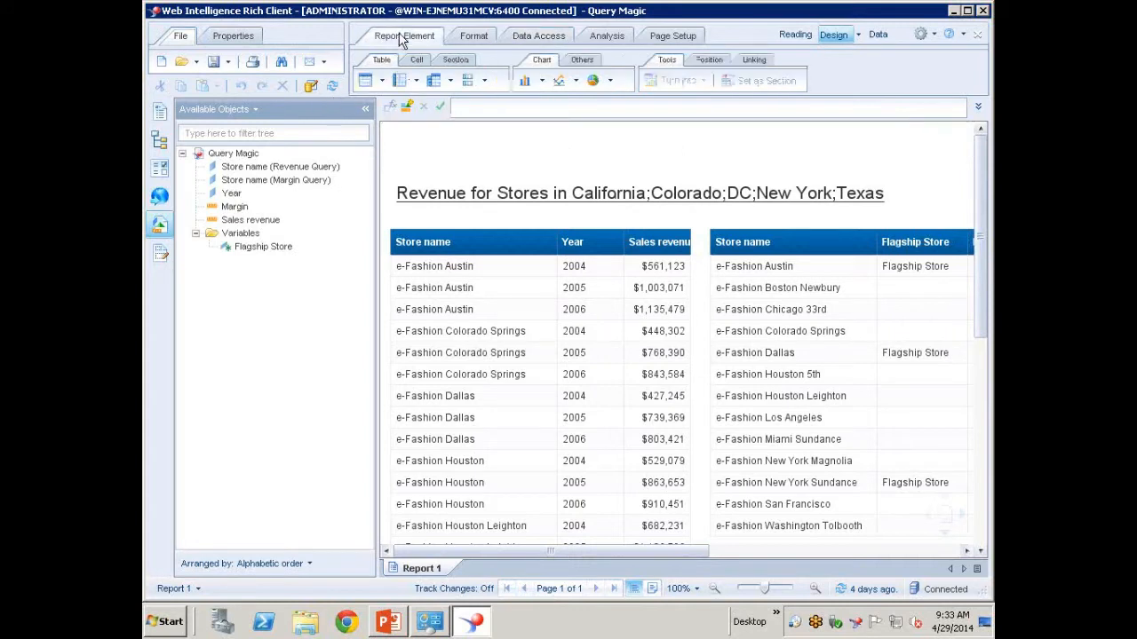
{"action": "left_click", "coordinate": [471, 37]}
{"action": "left_click", "coordinate": [607, 37]}
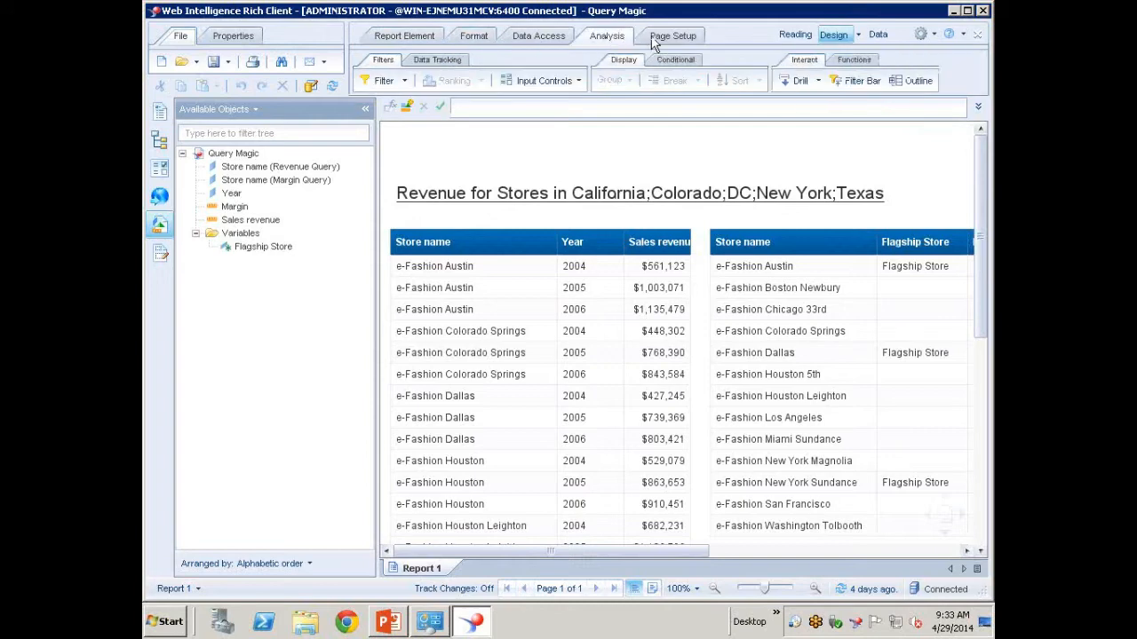
{"action": "left_click", "coordinate": [670, 39]}
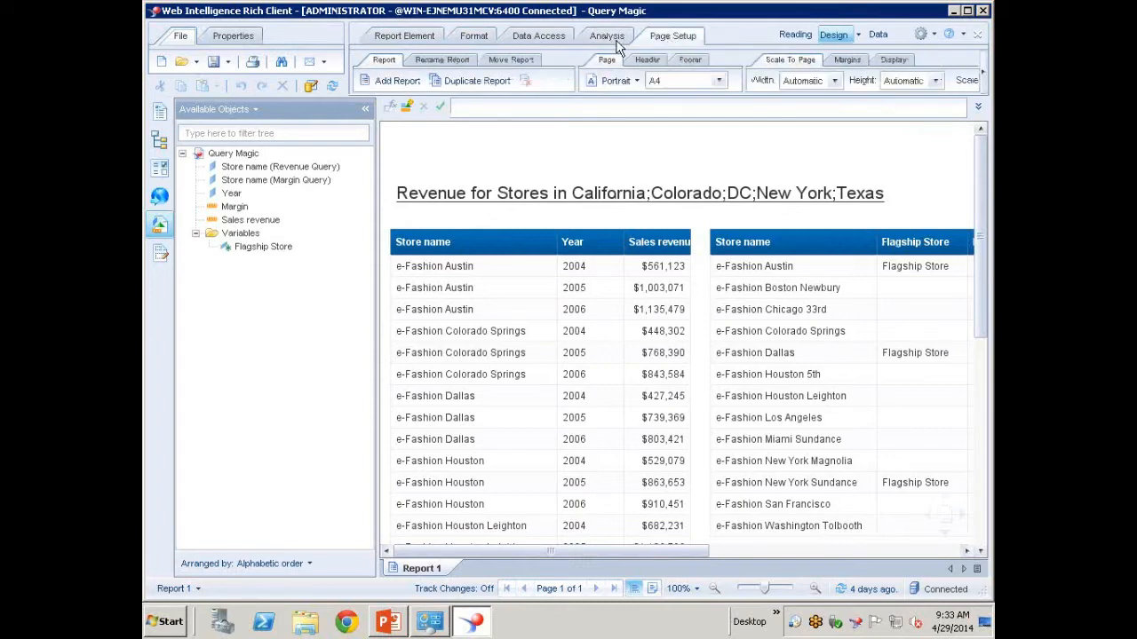
{"action": "left_click", "coordinate": [533, 39]}
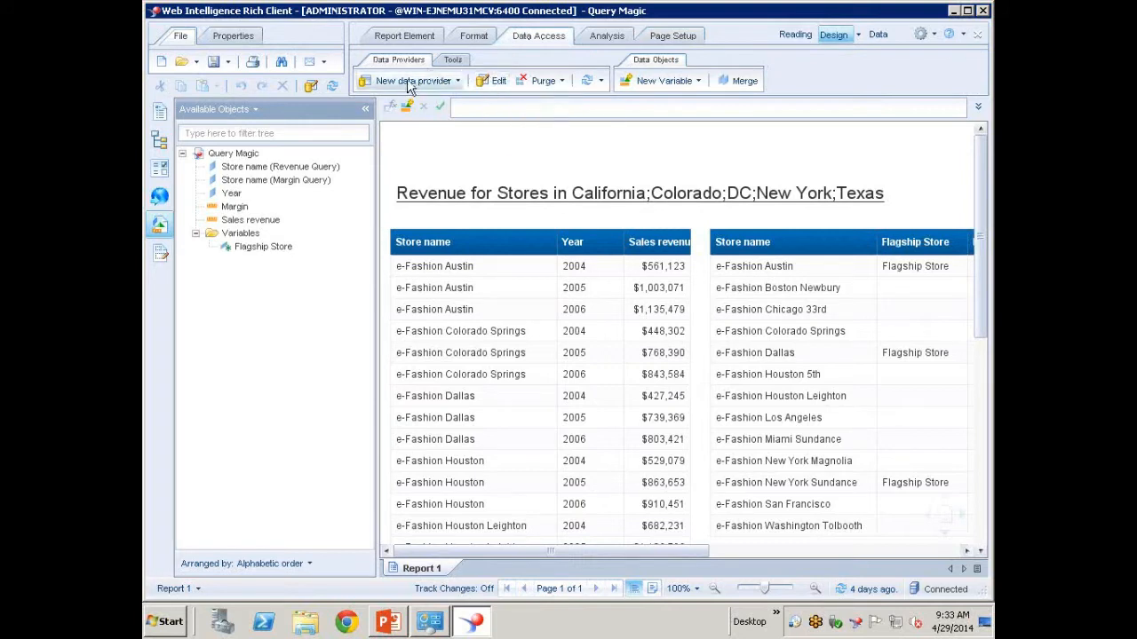
{"action": "left_click", "coordinate": [407, 36]}
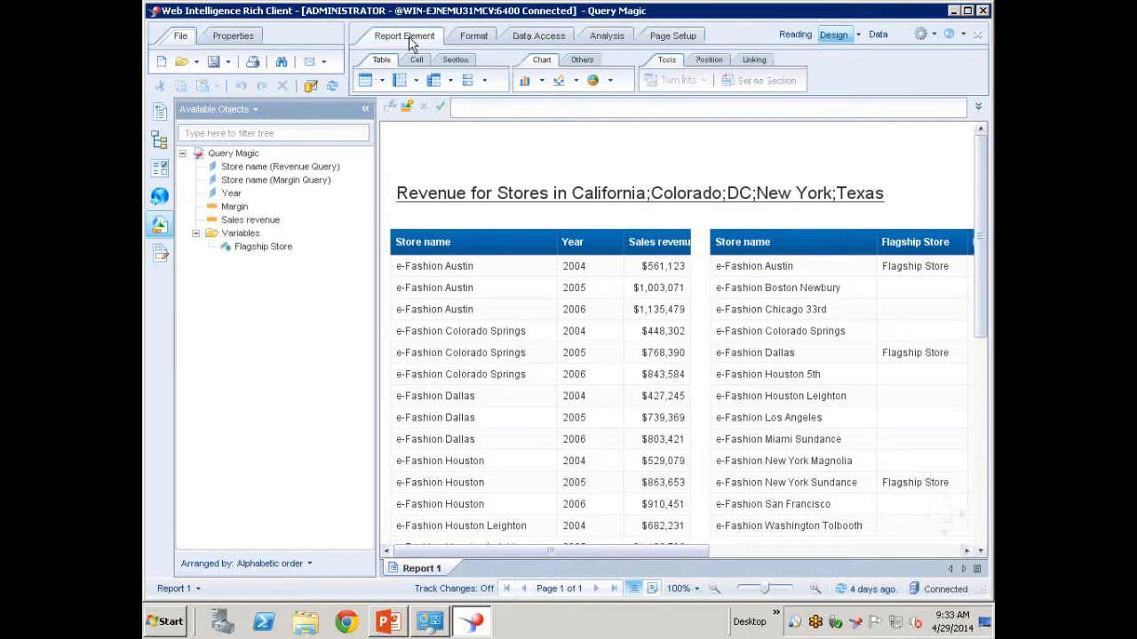
Open the document's queries and compare the result objects and filters of the Revenue Query and the Margin Query.
{"action": "left_click", "coordinate": [308, 83]}
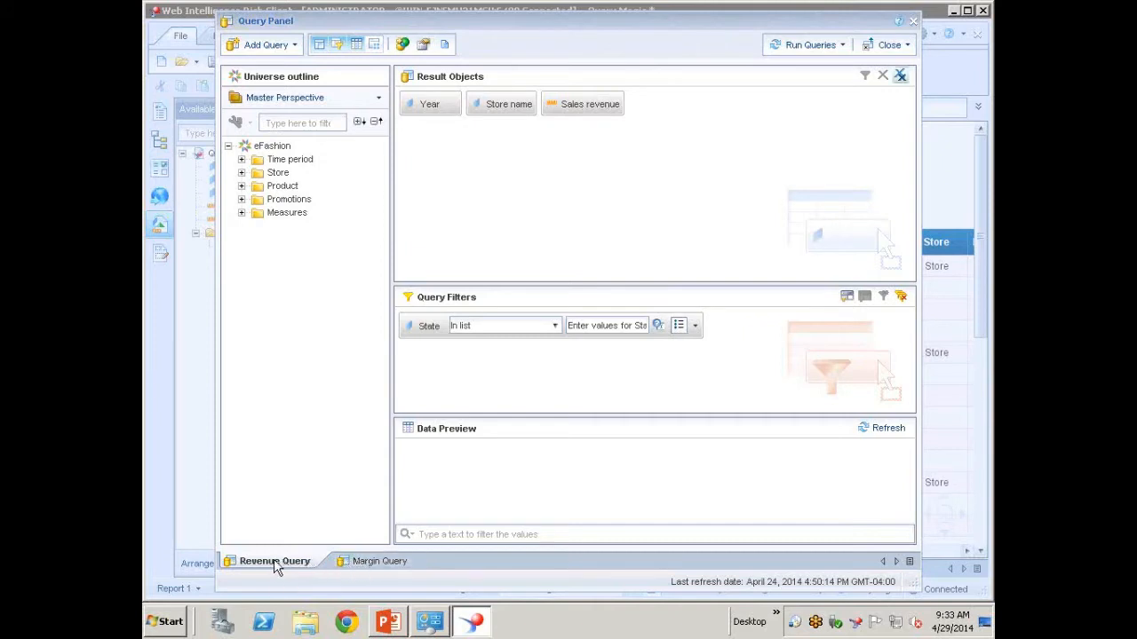
{"action": "left_click", "coordinate": [374, 565]}
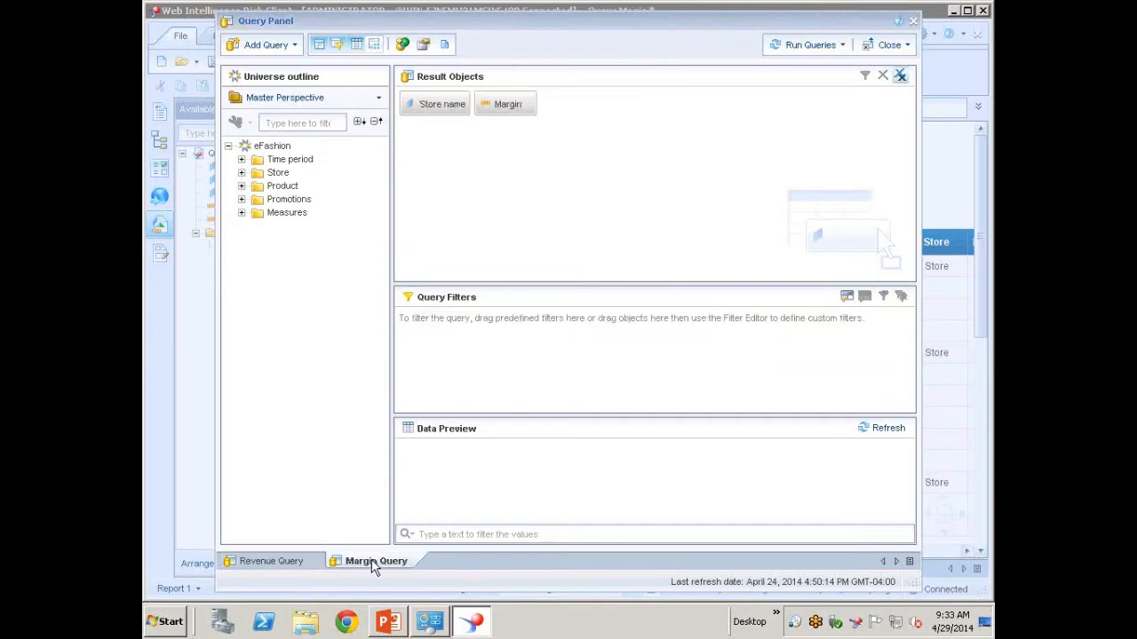
{"action": "left_click", "coordinate": [296, 563]}
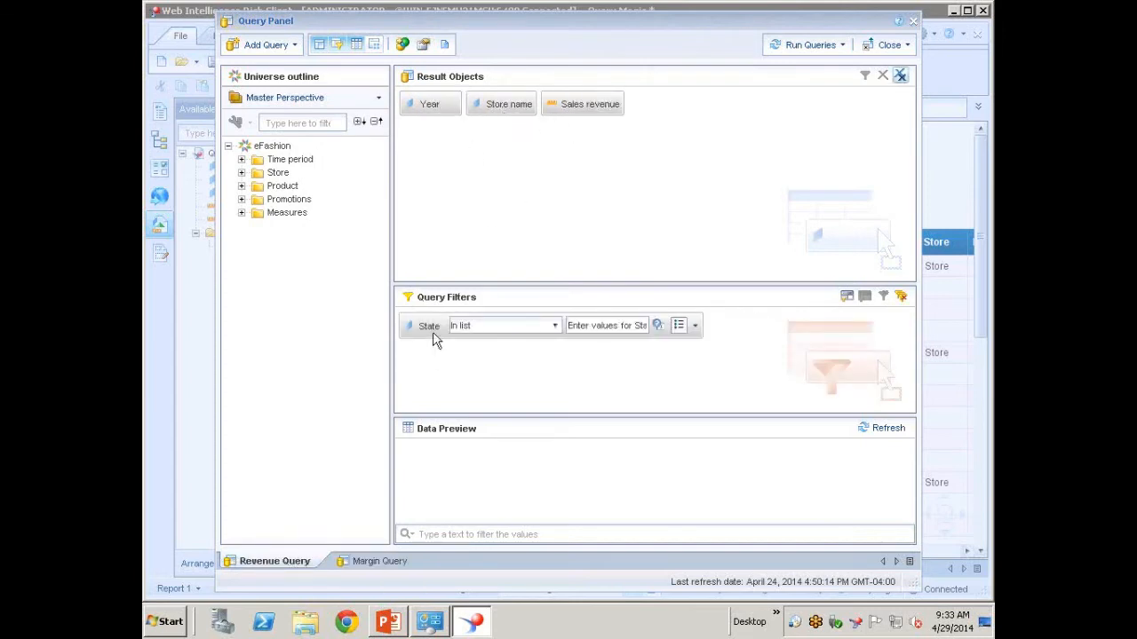
{"action": "left_click", "coordinate": [387, 565]}
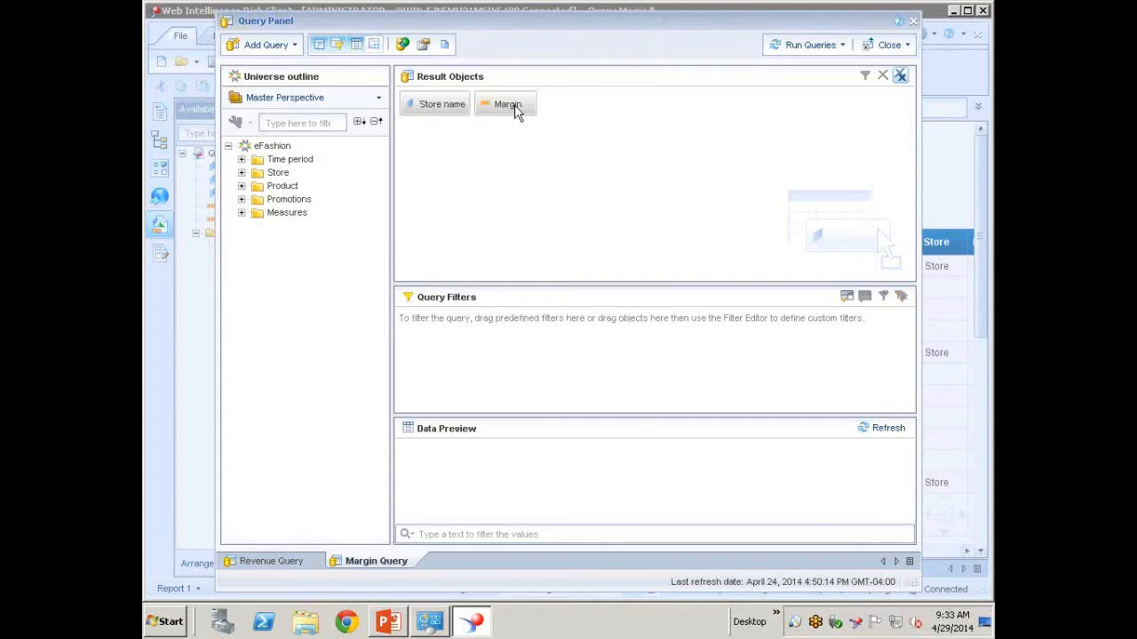
{"action": "left_click", "coordinate": [281, 564]}
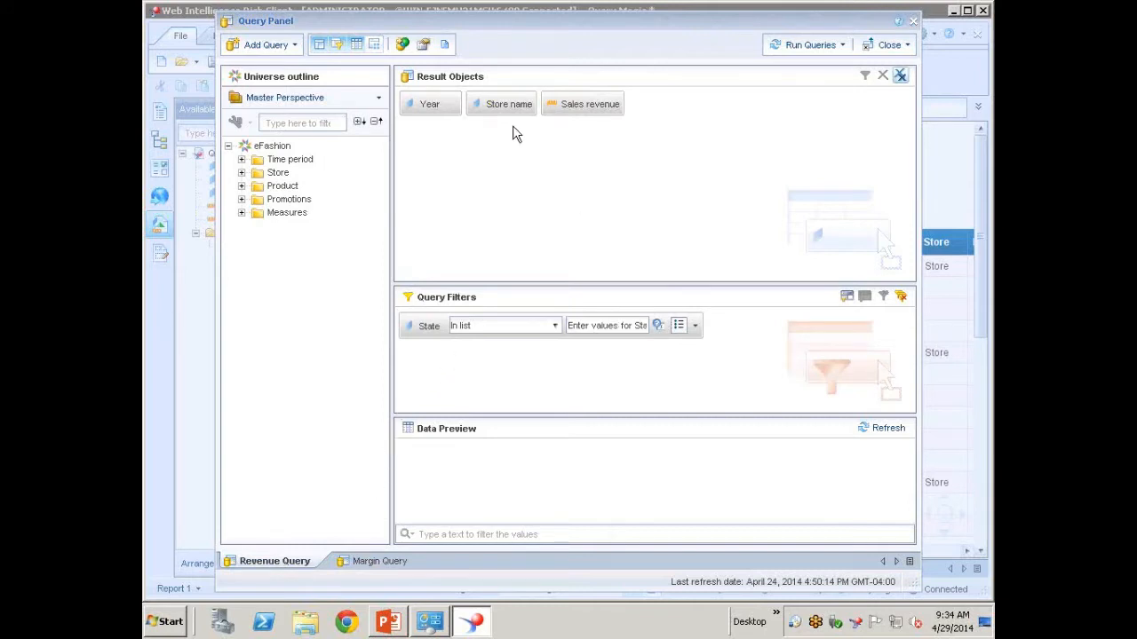
Check the options for running the queries individually, and close the Query Panel with its changes applied.
{"action": "left_click", "coordinate": [844, 46]}
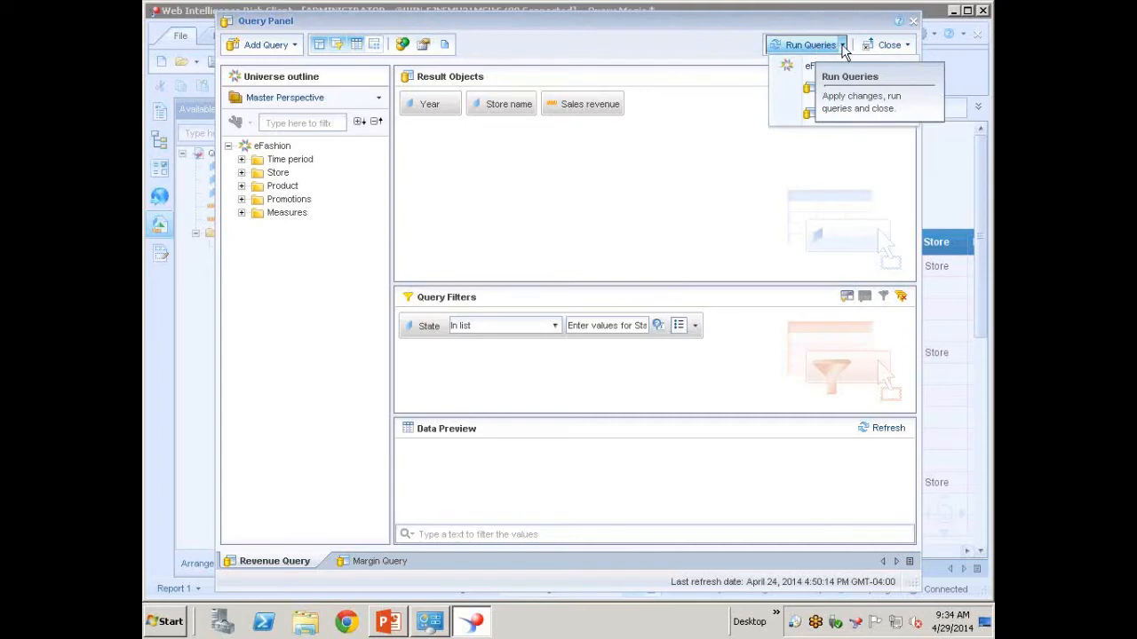
{"action": "left_click", "coordinate": [844, 46]}
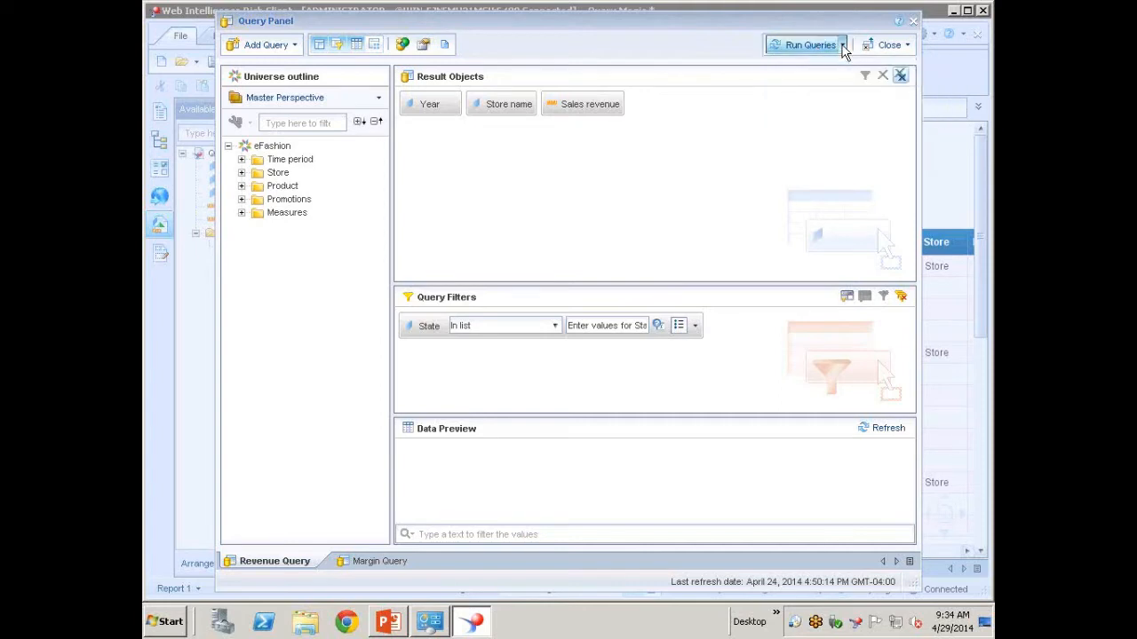
{"action": "left_click", "coordinate": [843, 46]}
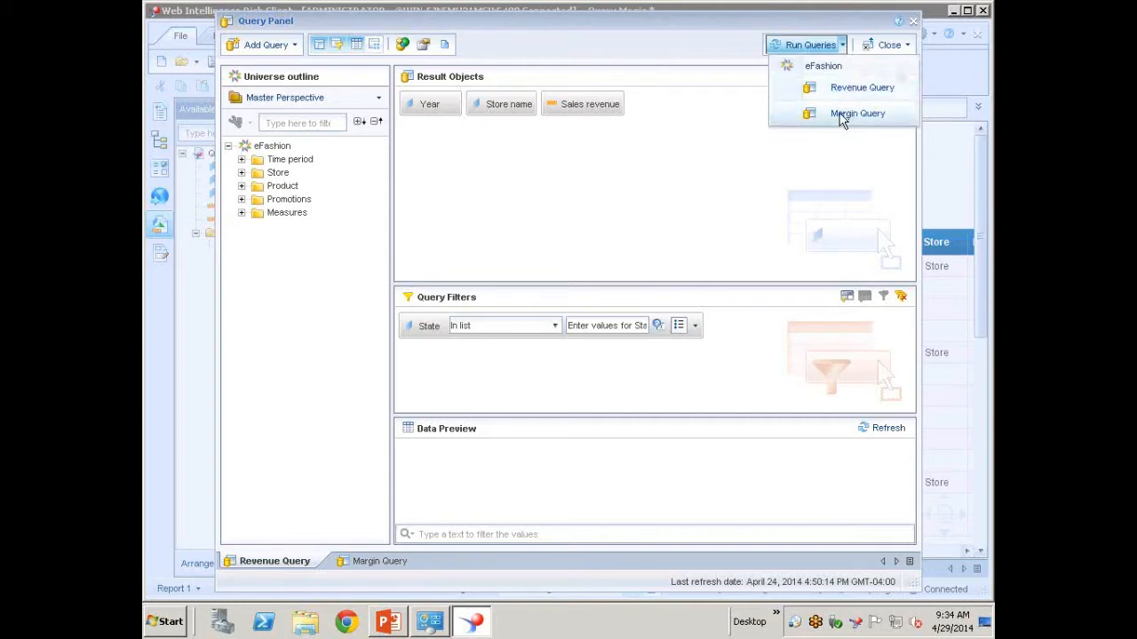
{"action": "left_click", "coordinate": [687, 51]}
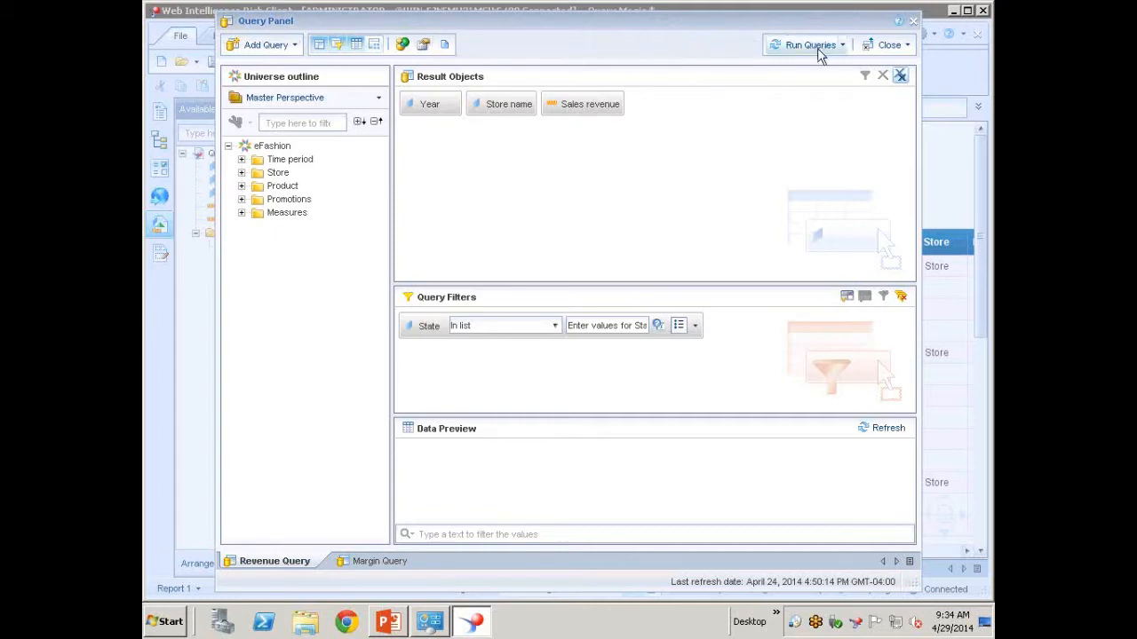
{"action": "left_click", "coordinate": [892, 51]}
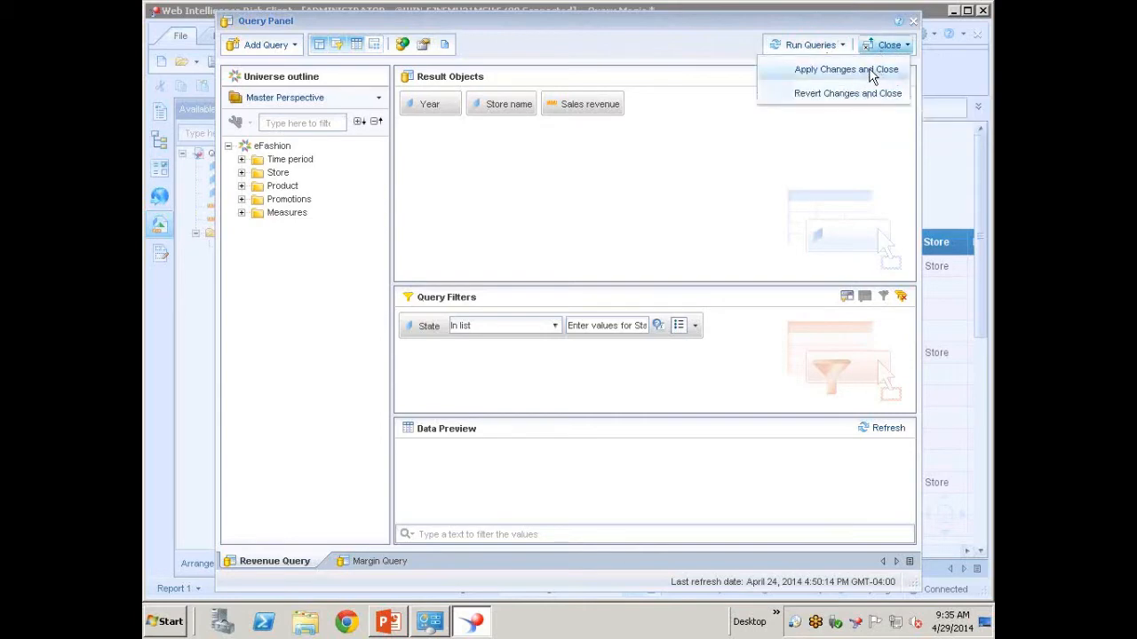
{"action": "left_click", "coordinate": [871, 71]}
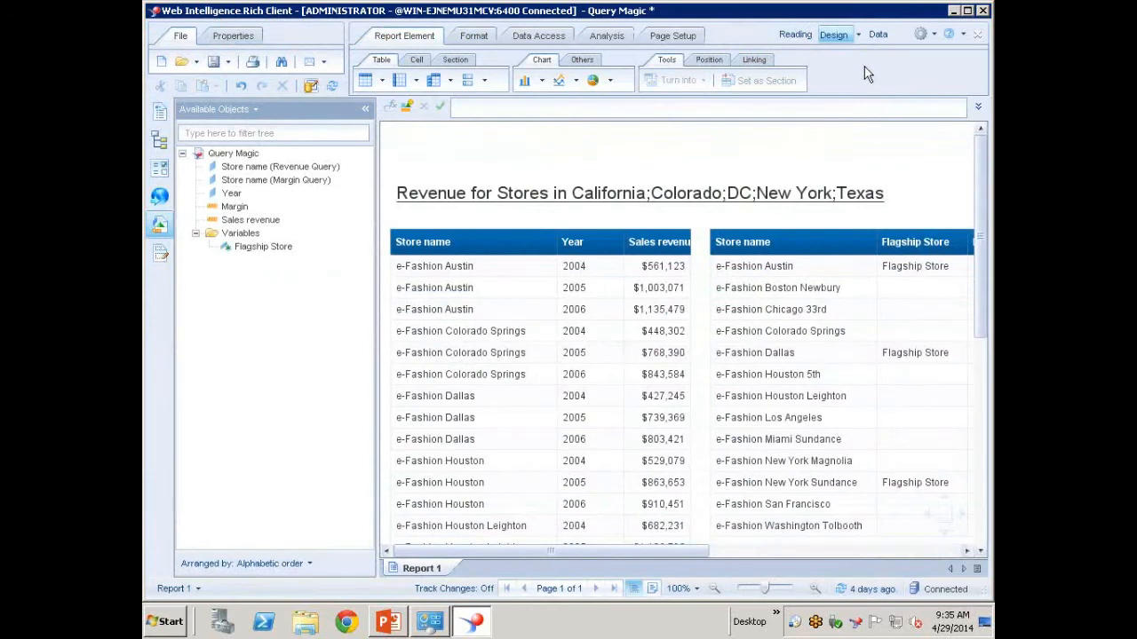
Refresh only the Revenue Query, accepting California, Colorado, DC, New York and Texas as the state prompt values.
{"action": "left_click", "coordinate": [545, 37]}
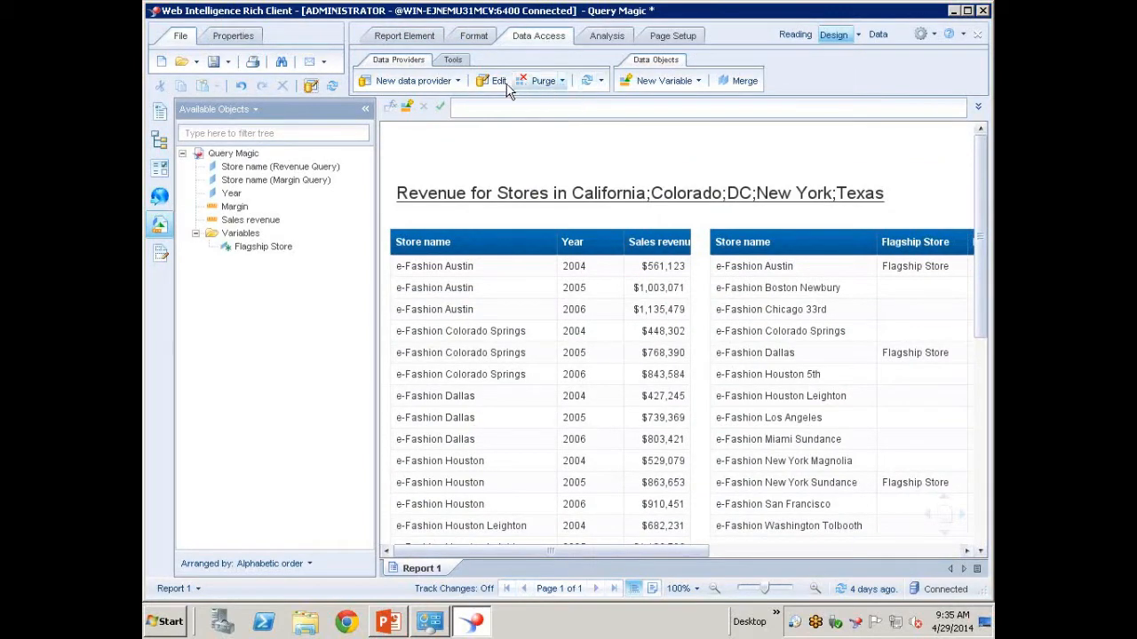
{"action": "left_click", "coordinate": [602, 83]}
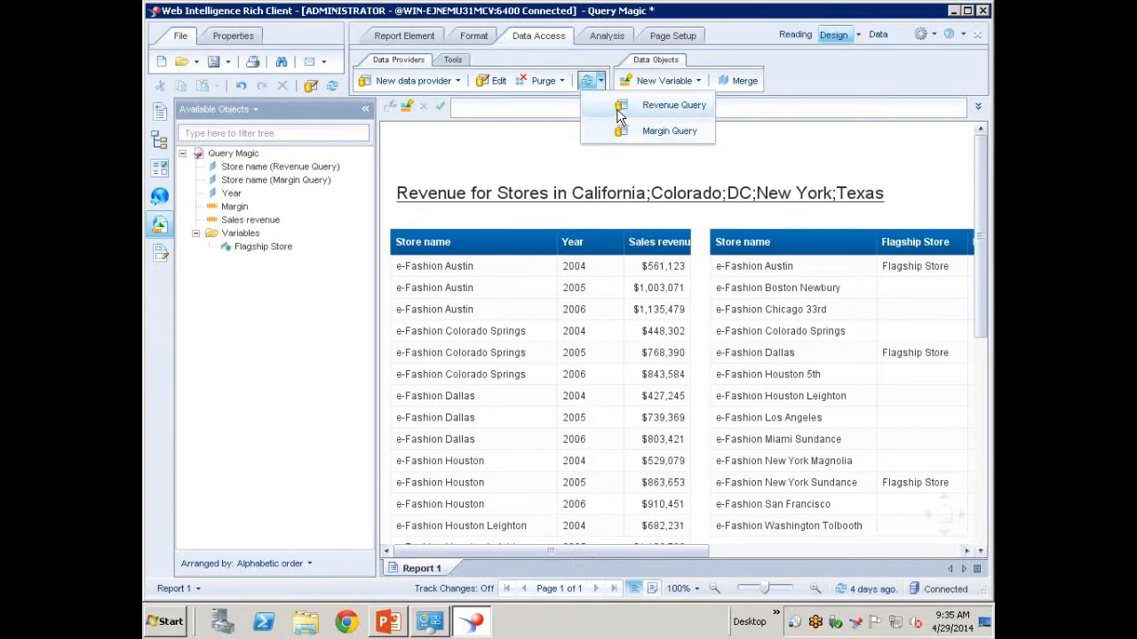
{"action": "left_click", "coordinate": [623, 113]}
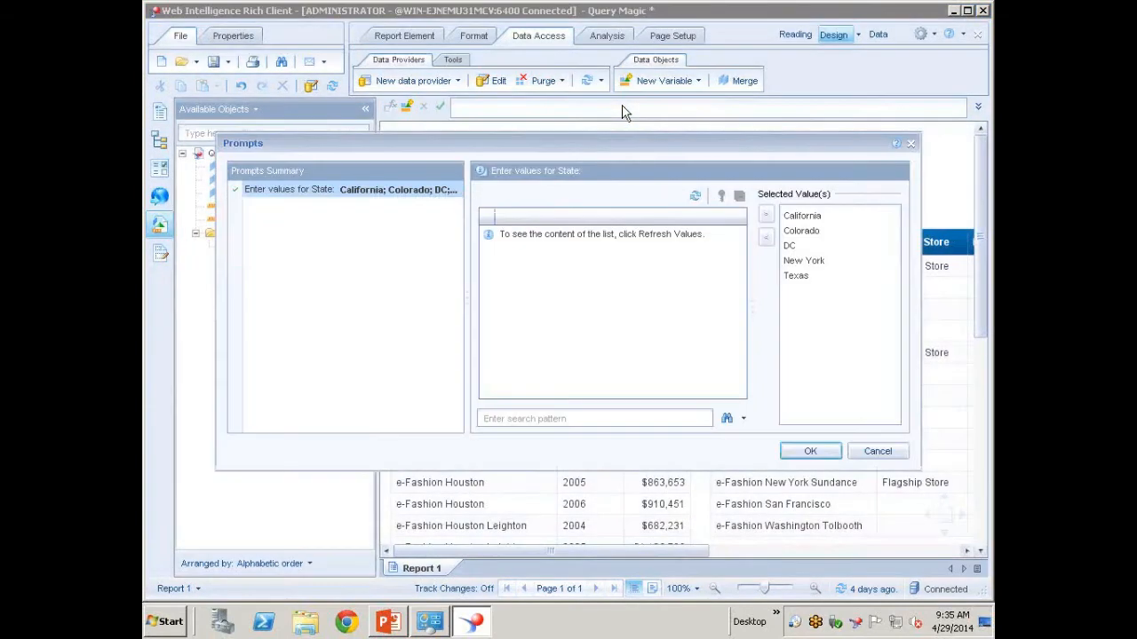
{"action": "left_click", "coordinate": [817, 453]}
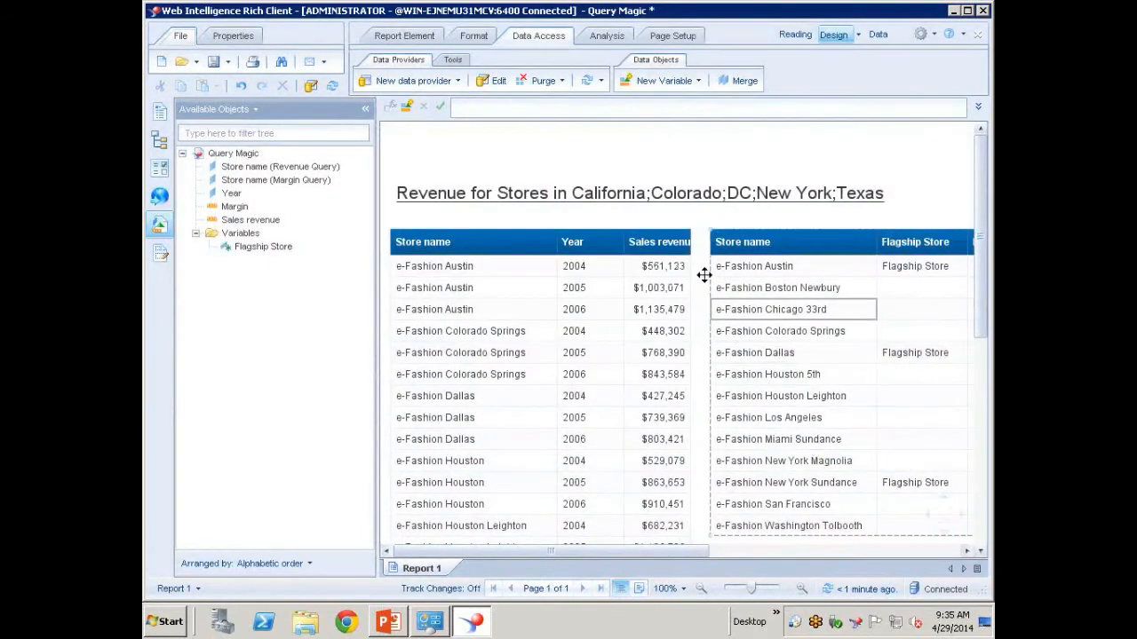
Refresh the Margin Query on its own, and refresh the whole document with the same state prompt values.
{"action": "left_click", "coordinate": [601, 82]}
{"action": "left_click", "coordinate": [641, 130]}
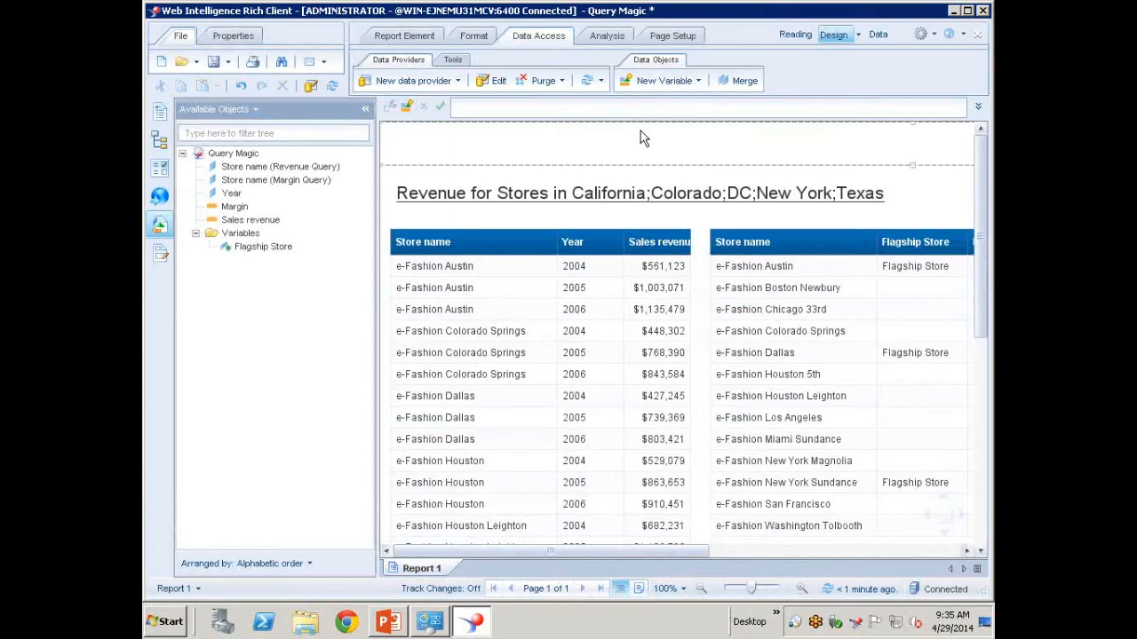
{"action": "left_click", "coordinate": [332, 89]}
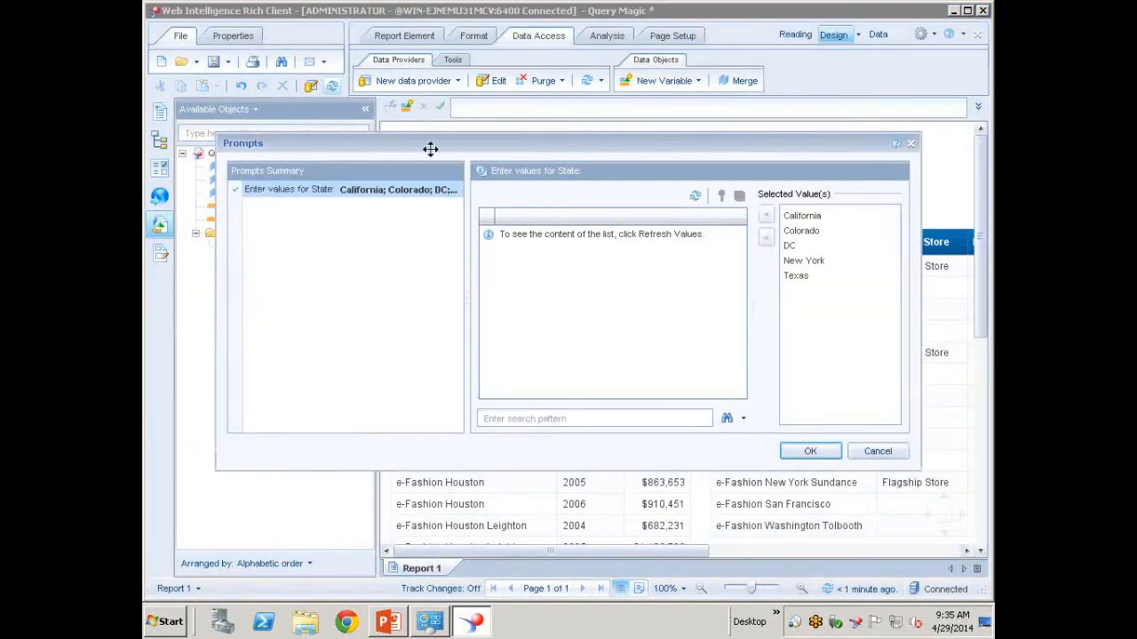
{"action": "left_click", "coordinate": [810, 452]}
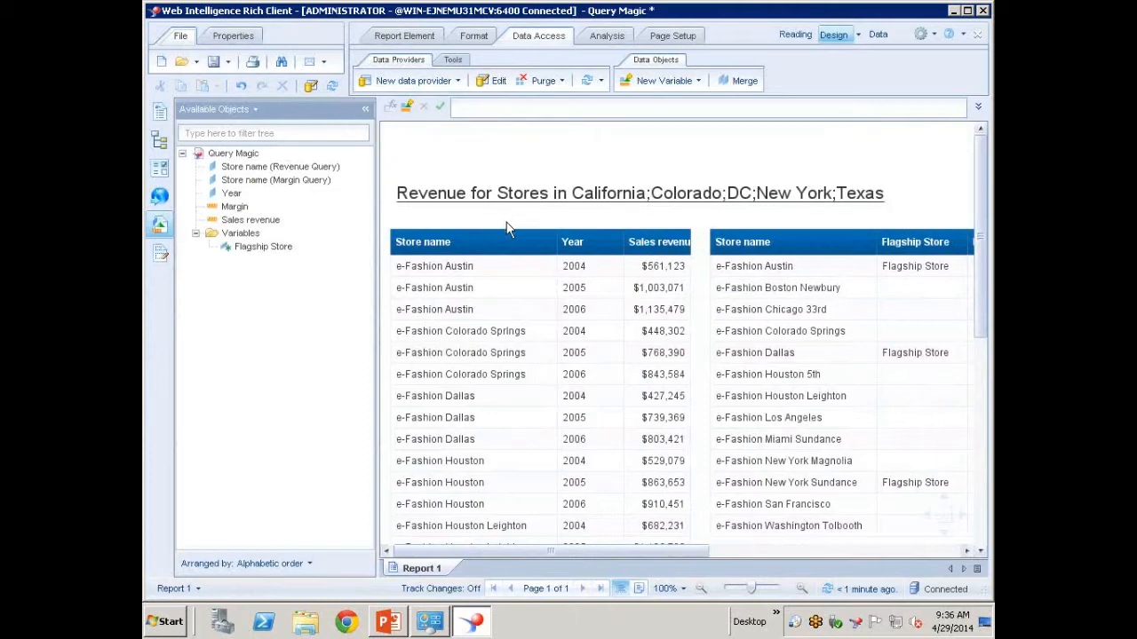
Examine the definition and formula of the existing Flagship Store variable, and close the editor by accepting it as is.
{"action": "left_click_drag", "start_coordinate": [670, 552], "coordinate": [839, 558]}
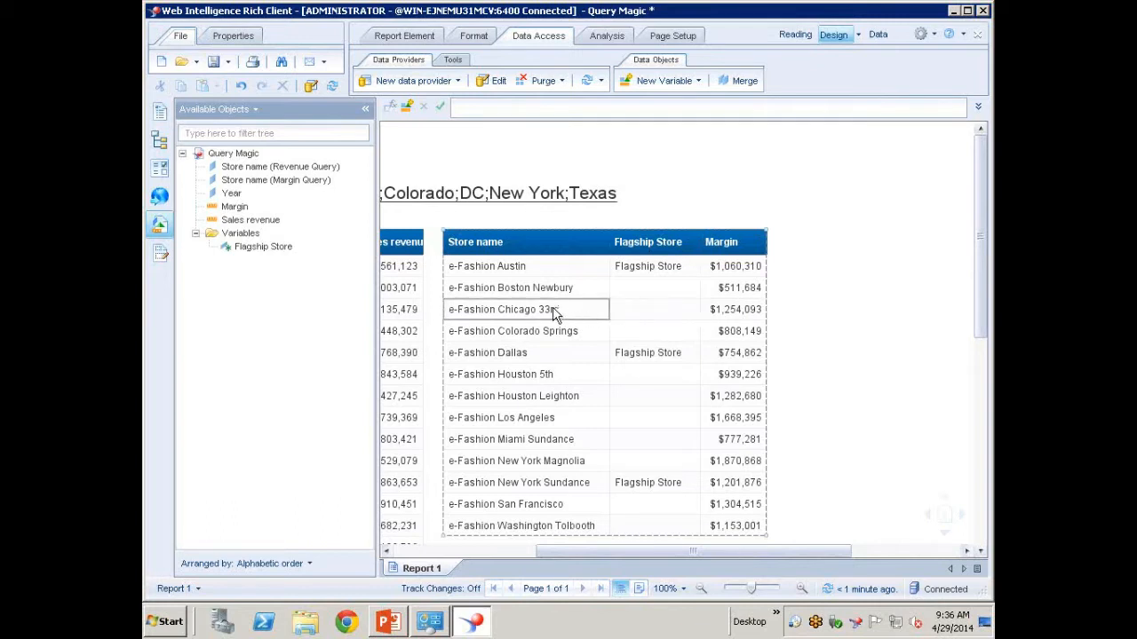
{"action": "right_click", "coordinate": [258, 253]}
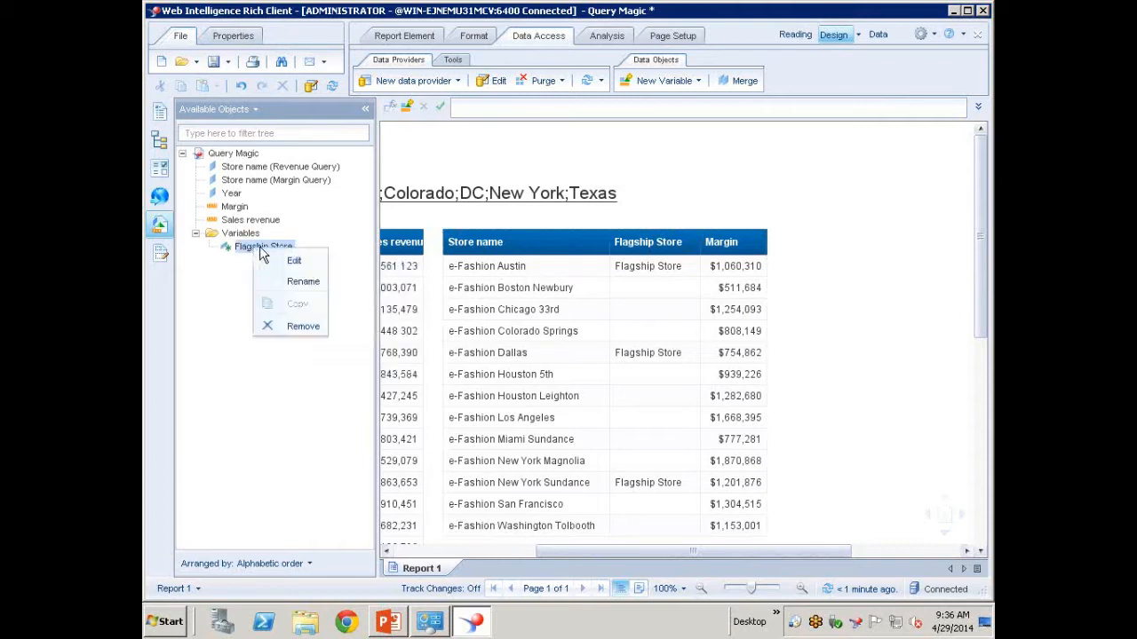
{"action": "left_click", "coordinate": [238, 269]}
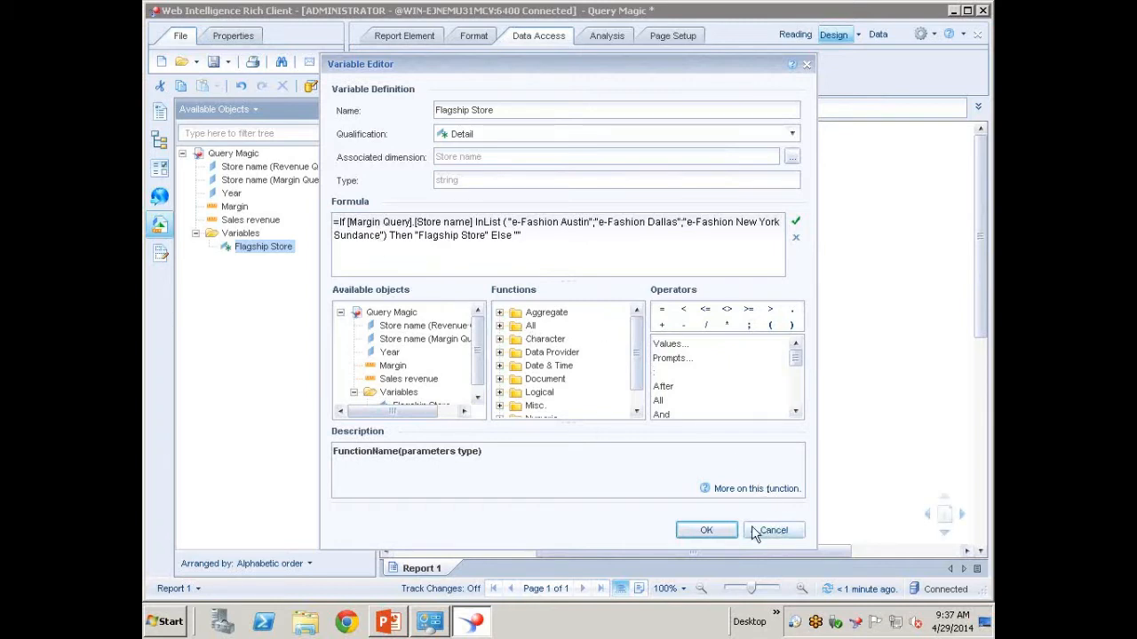
{"action": "left_click", "coordinate": [707, 531]}
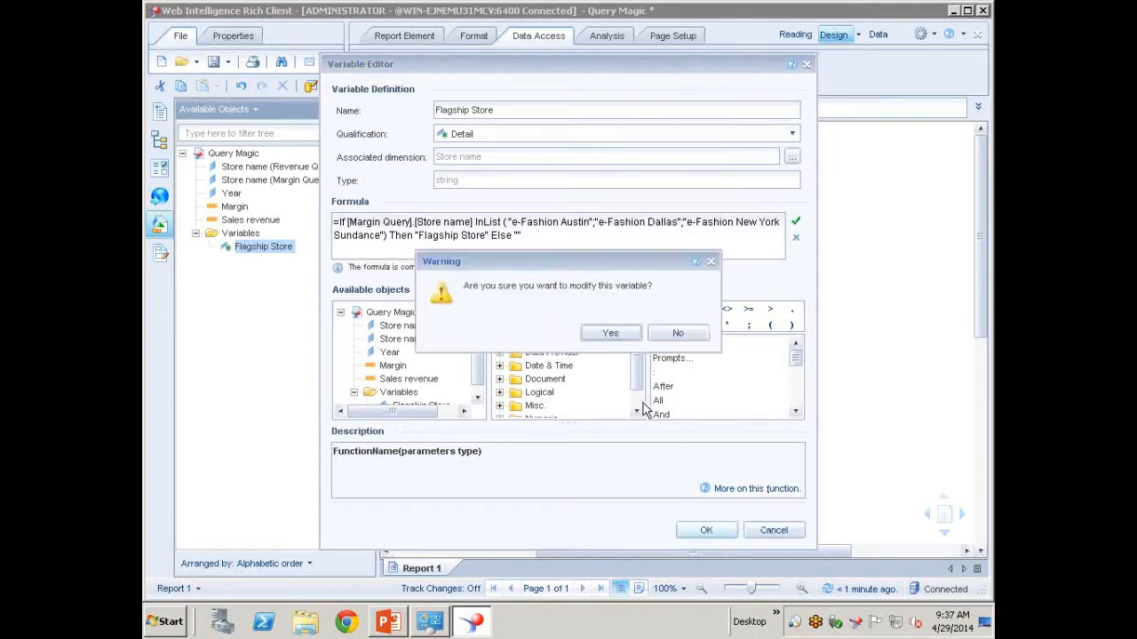
{"action": "left_click", "coordinate": [611, 334]}
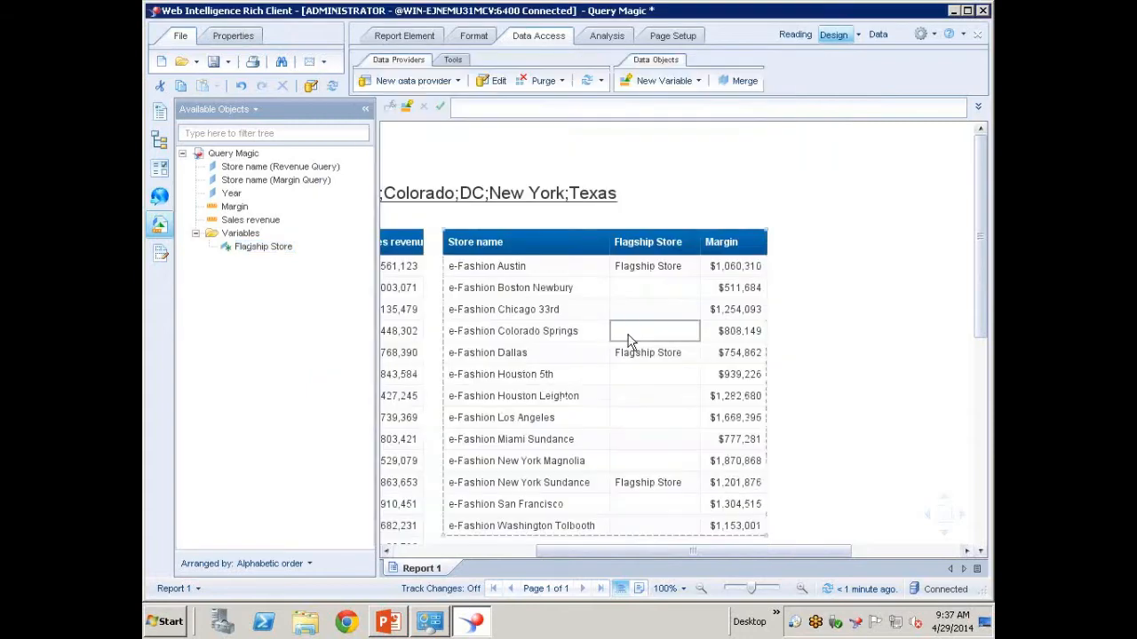
Start a new variable named "Flagship Store" and set its qualification to Detail.
{"action": "right_click", "coordinate": [242, 236]}
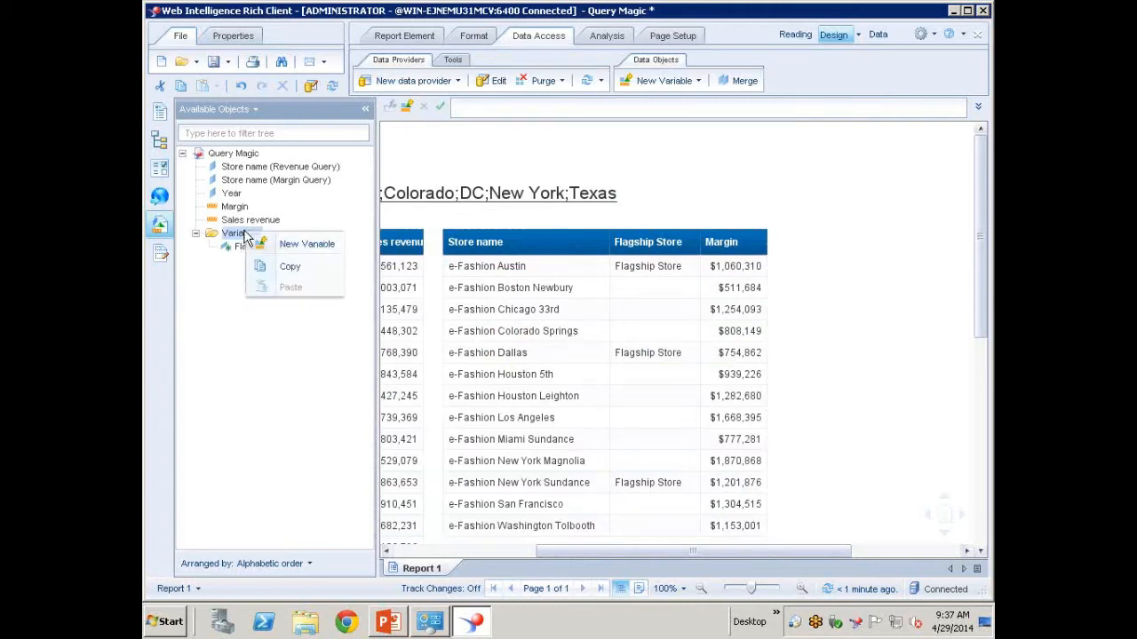
{"action": "left_click", "coordinate": [293, 246]}
{"action": "left_click", "coordinate": [473, 110]}
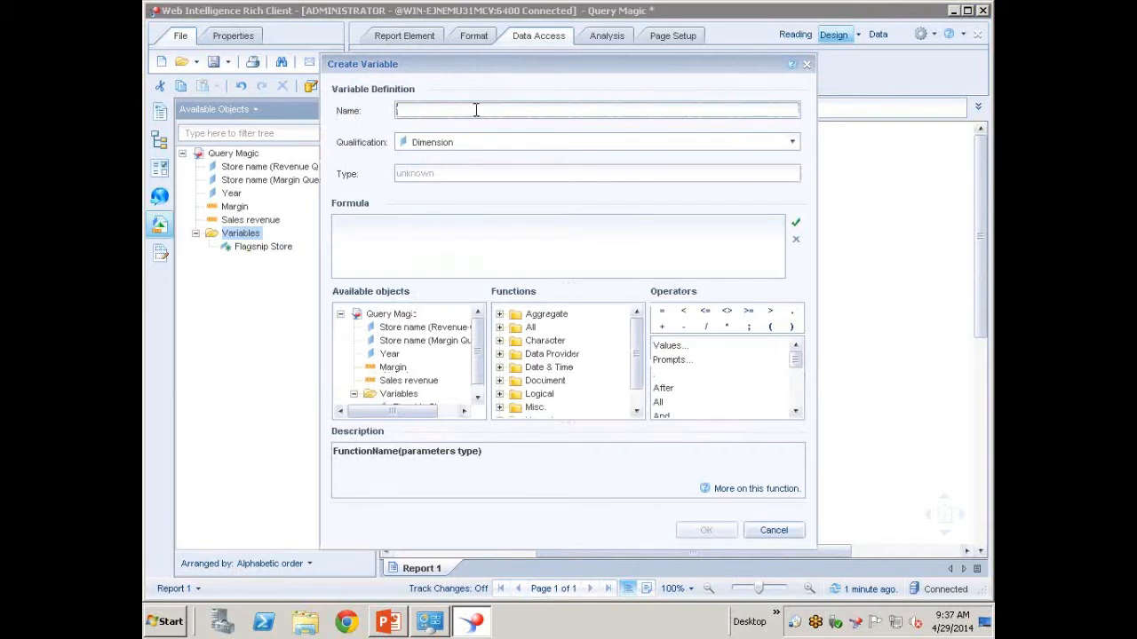
{"action": "type", "text": "Flagship Store"}
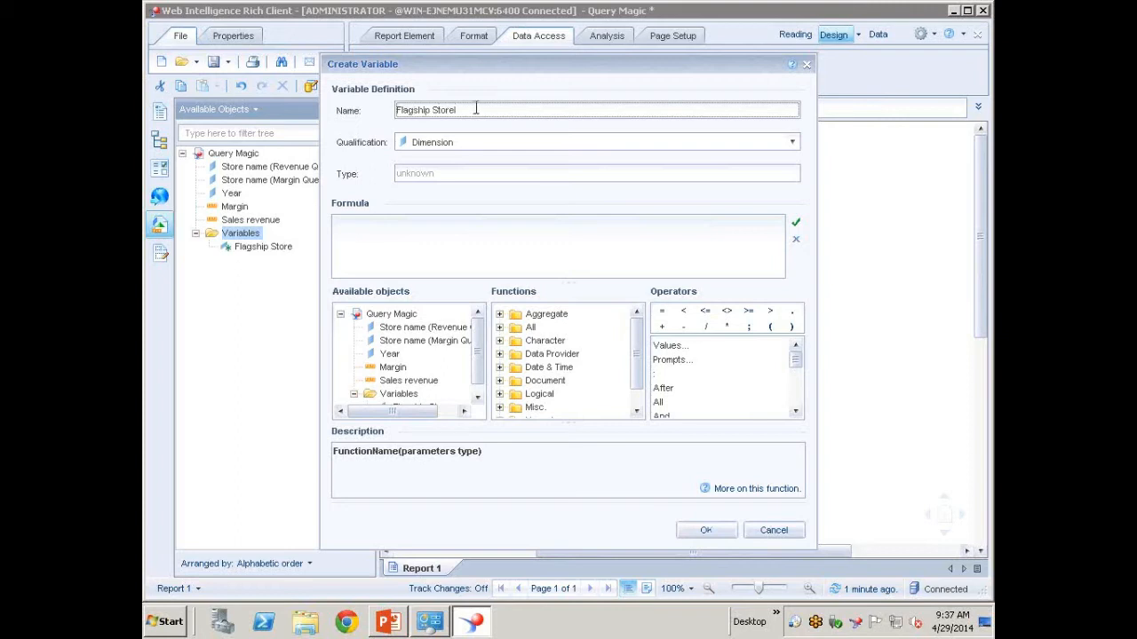
{"action": "left_click", "coordinate": [480, 142]}
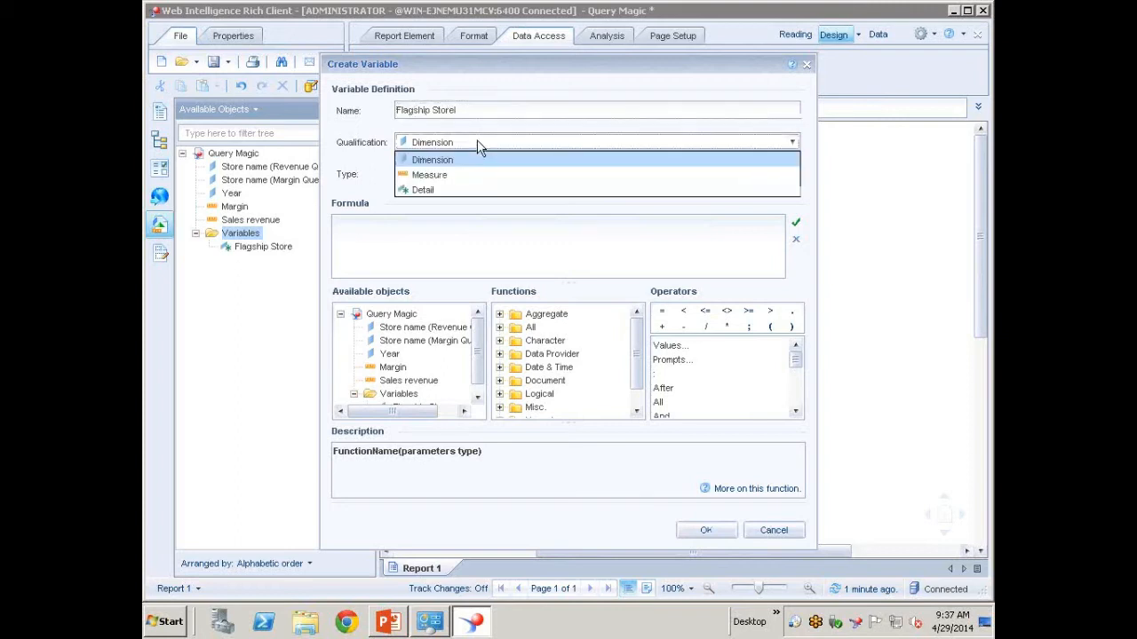
{"action": "left_click", "coordinate": [455, 190]}
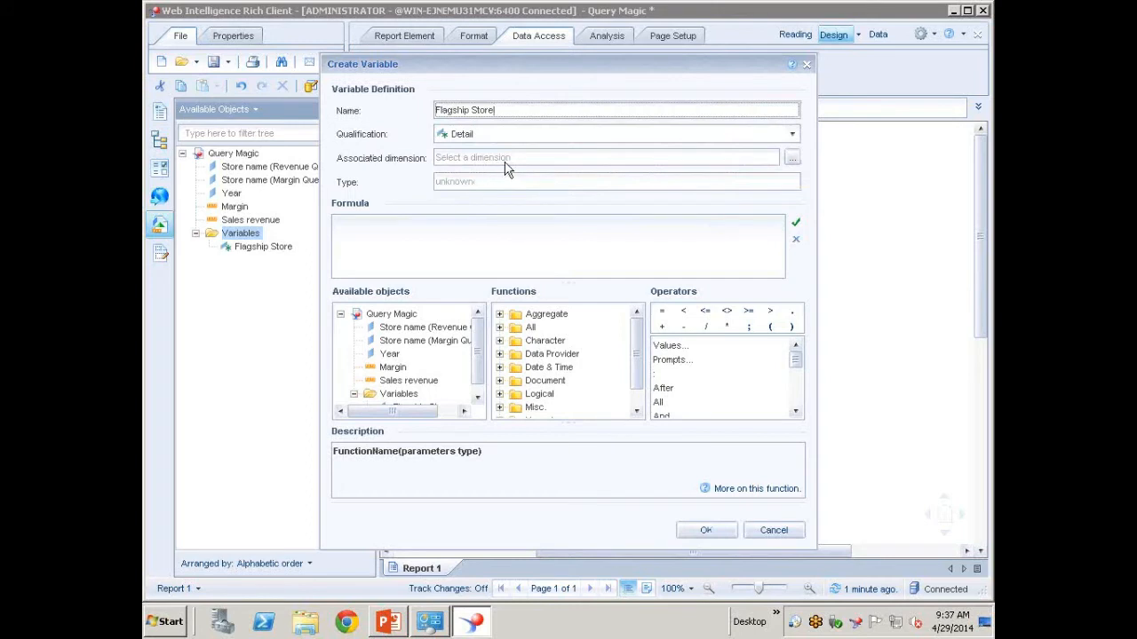
Associate the new detail variable with the Store name dimension of the Margin Query.
{"action": "left_click", "coordinate": [791, 158]}
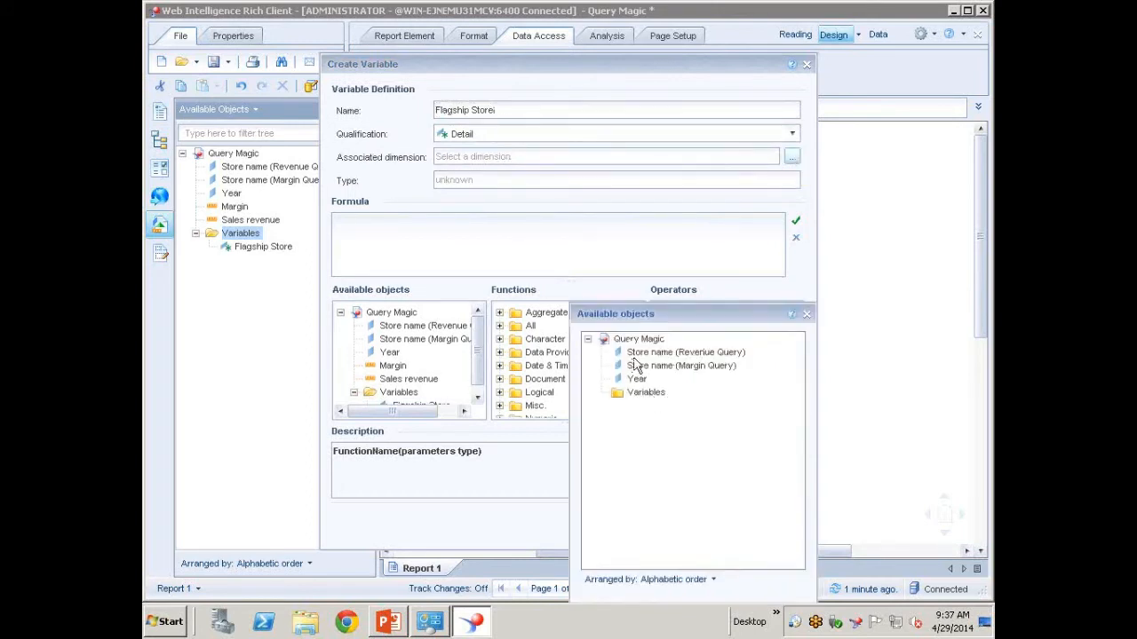
{"action": "left_click", "coordinate": [647, 366]}
{"action": "left_click_drag", "start_coordinate": [666, 316], "coordinate": [657, 213]}
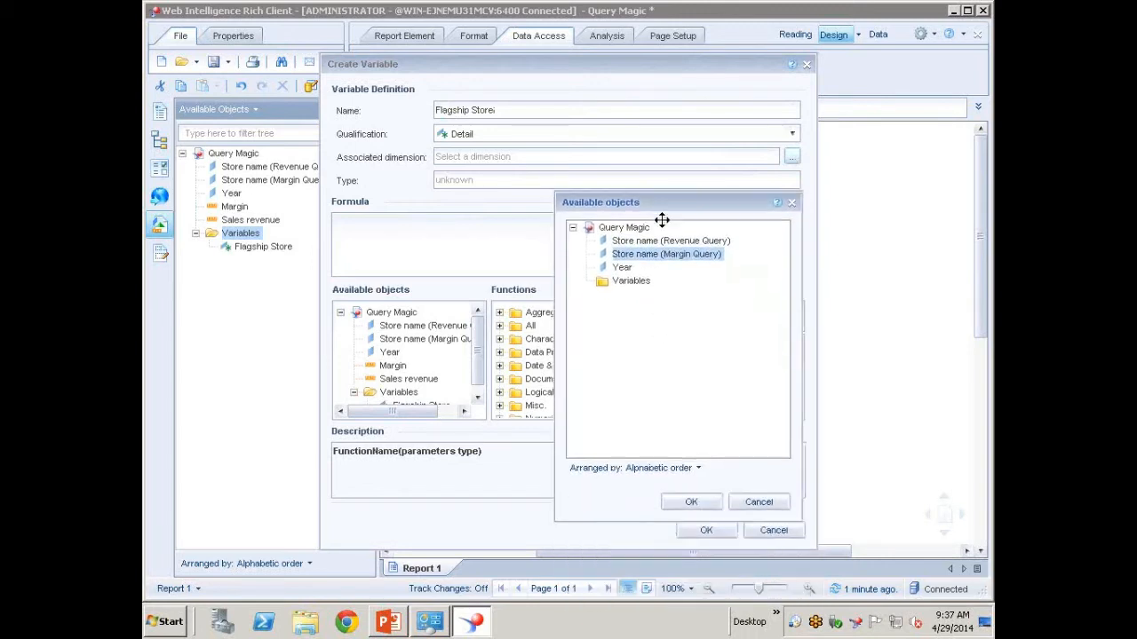
{"action": "left_click", "coordinate": [694, 503]}
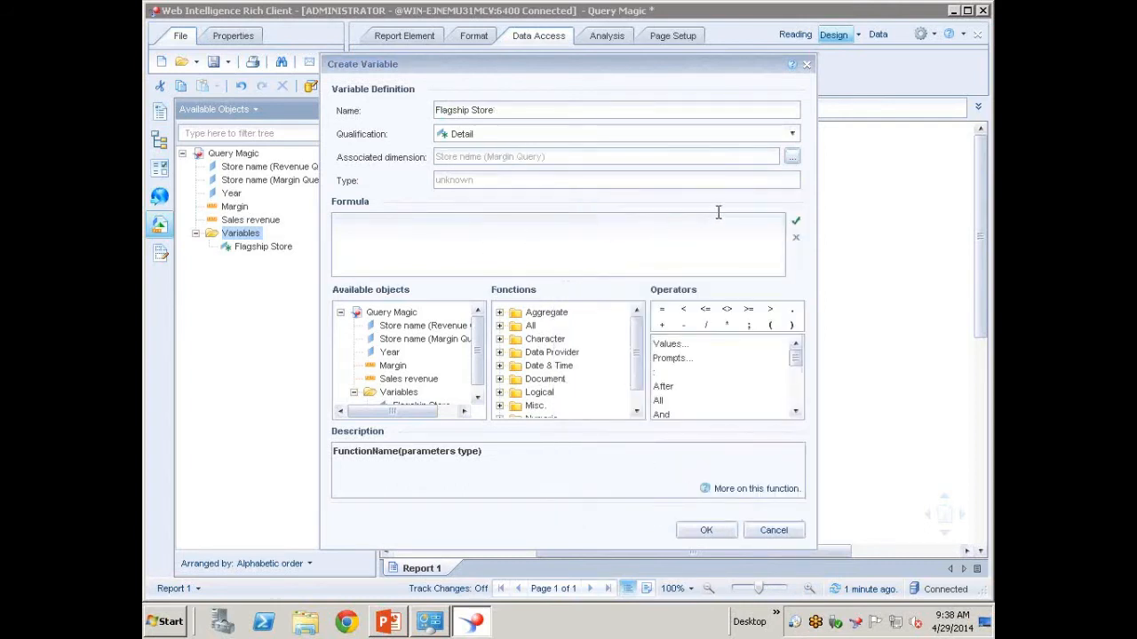
Begin the variable's formula with the If function, the Margin Query's Store name object and the InList operator.
{"action": "left_click", "coordinate": [459, 234]}
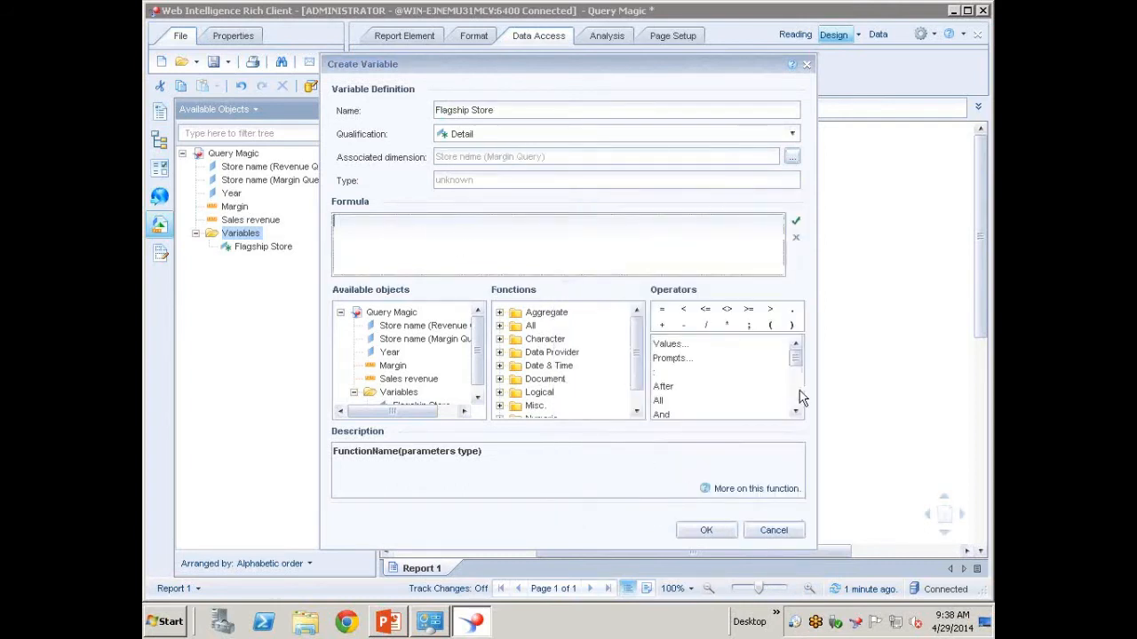
{"action": "mouse_move", "coordinate": [799, 363]}
{"action": "left_mouse_down"}
{"action": "mouse_move", "coordinate": [799, 387]}
{"action": "mouse_move", "coordinate": [800, 356]}
{"action": "left_mouse_up"}
{"action": "left_click", "coordinate": [499, 405]}
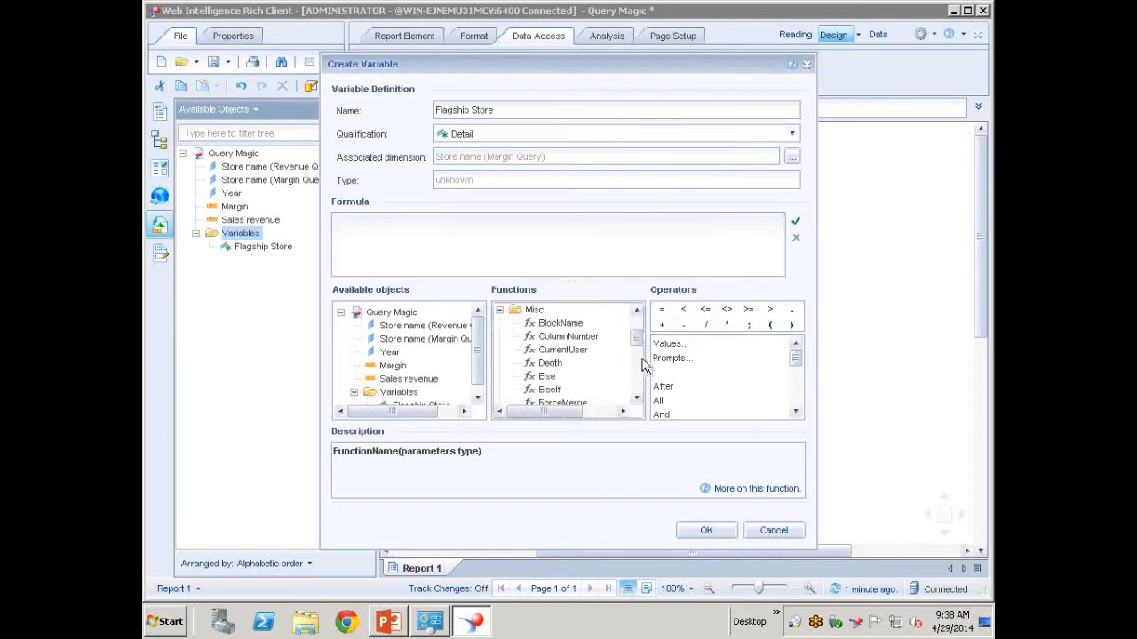
{"action": "left_click_drag", "start_coordinate": [637, 342], "coordinate": [640, 364]}
{"action": "double_click", "coordinate": [542, 375]}
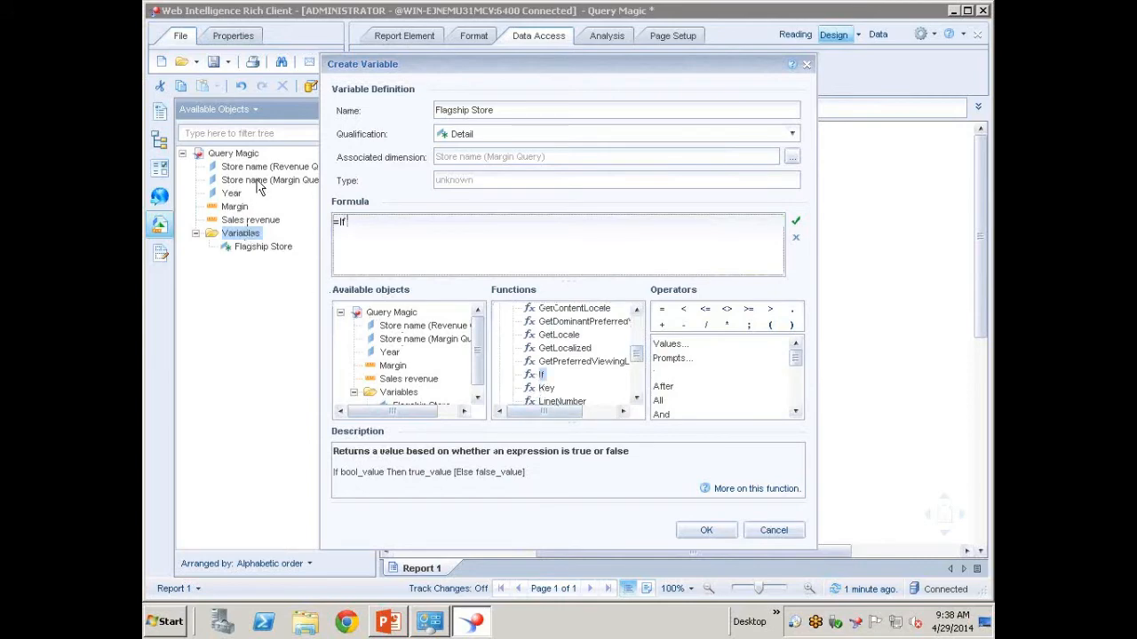
{"action": "left_click", "coordinate": [420, 338]}
{"action": "double_click", "coordinate": [420, 338]}
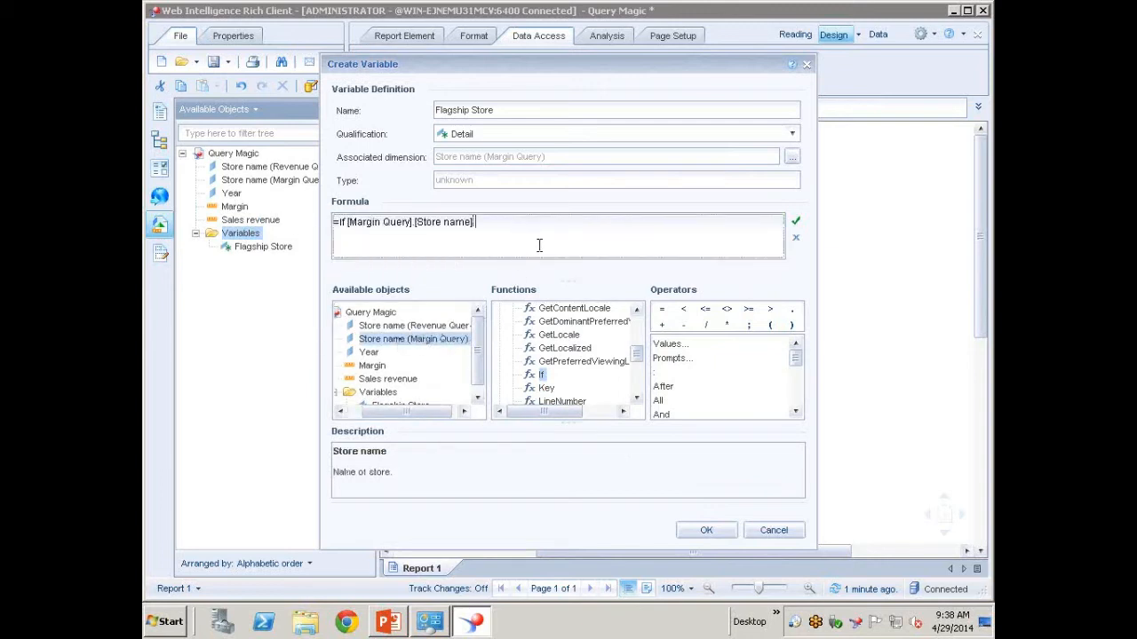
{"action": "left_click_drag", "start_coordinate": [796, 364], "coordinate": [799, 380]}
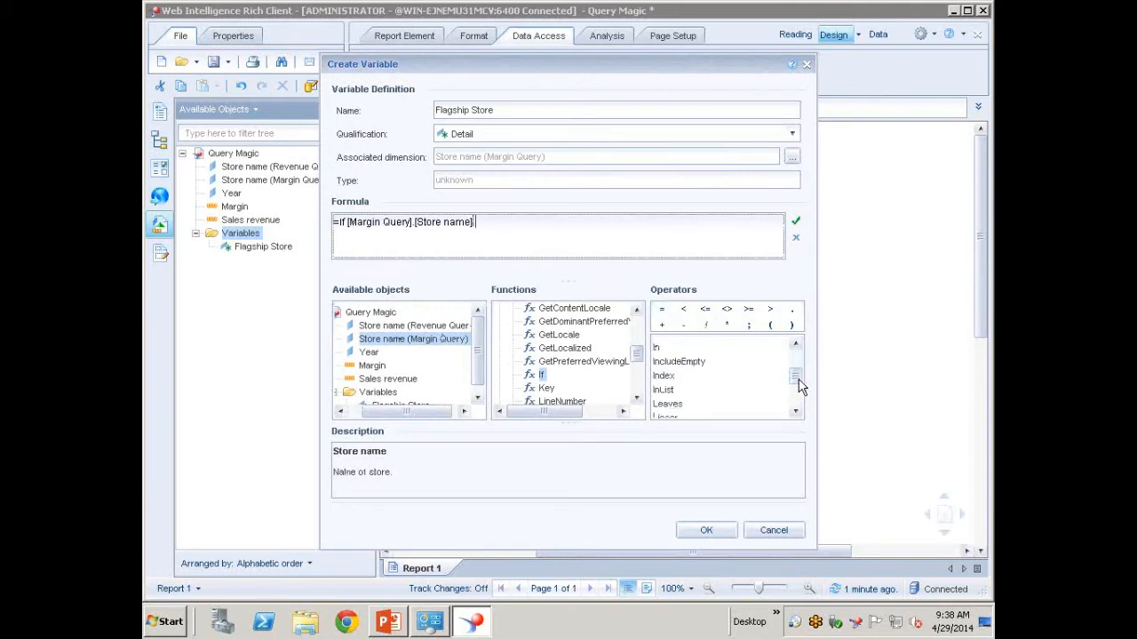
{"action": "double_click", "coordinate": [664, 391]}
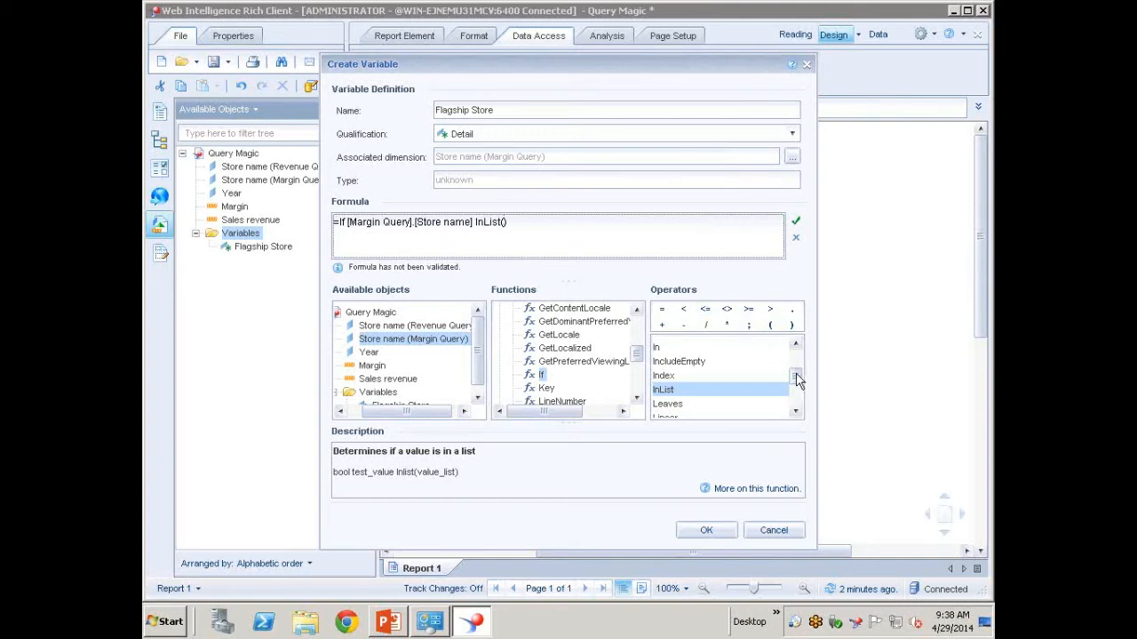
Fill the InList operator from the list of values with e-Fashion Austin, e-Fashion Colorado Springs, e-Fashion Houston Leighton and e-Fashion Miami Sundance.
{"action": "left_click_drag", "start_coordinate": [797, 380], "coordinate": [797, 358]}
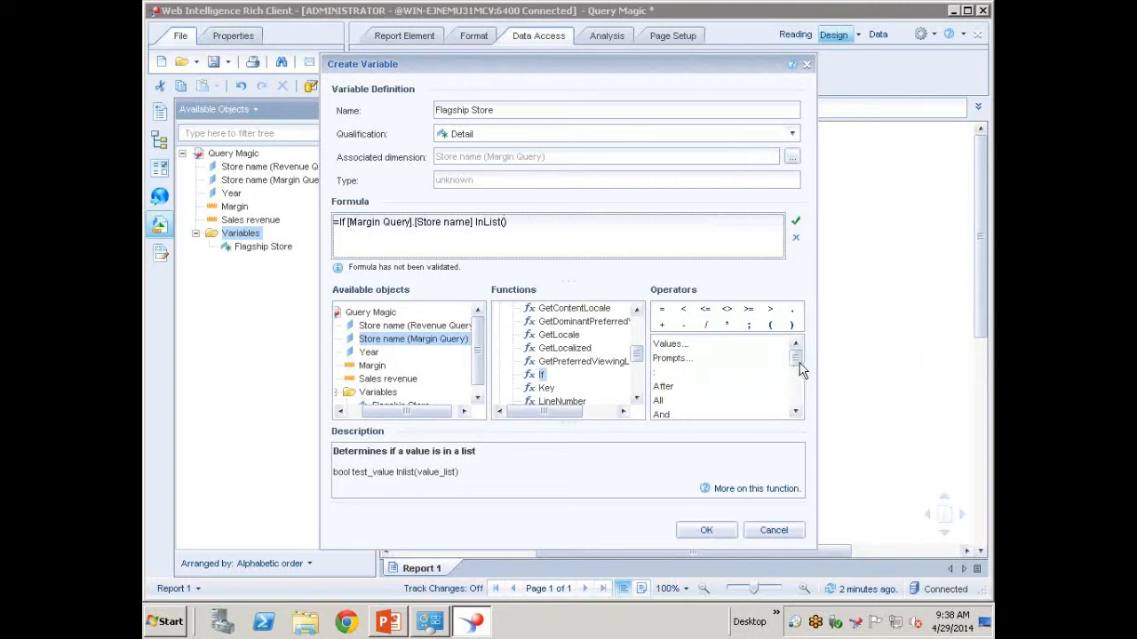
{"action": "left_click", "coordinate": [675, 348]}
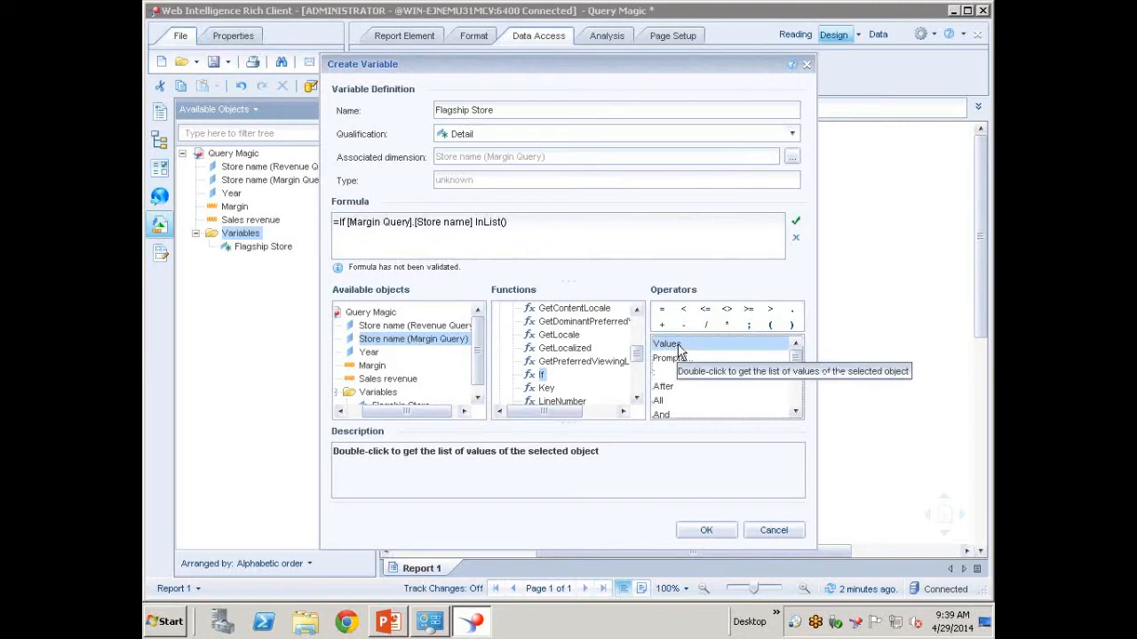
{"action": "double_click", "coordinate": [678, 348]}
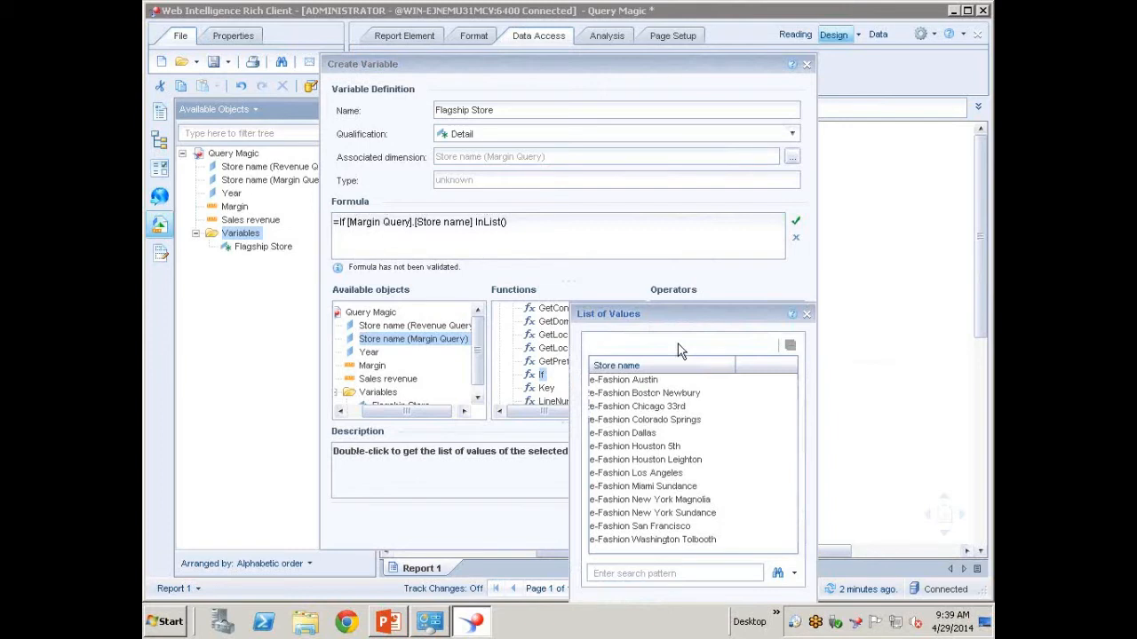
{"action": "left_click_drag", "start_coordinate": [682, 318], "coordinate": [733, 174]}
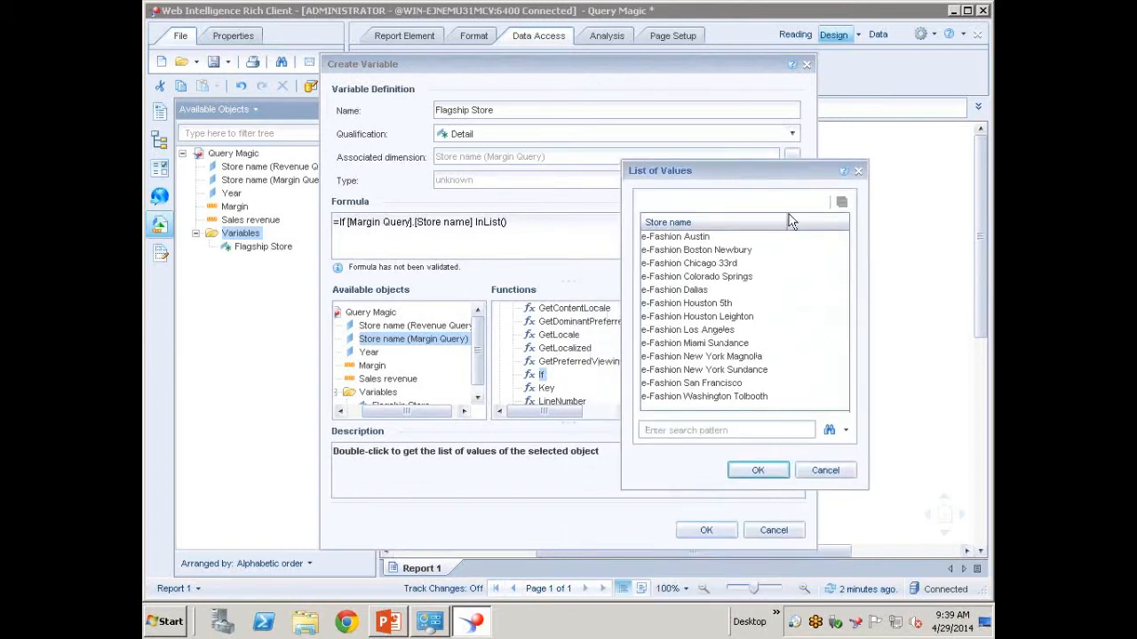
{"action": "left_click", "coordinate": [692, 242]}
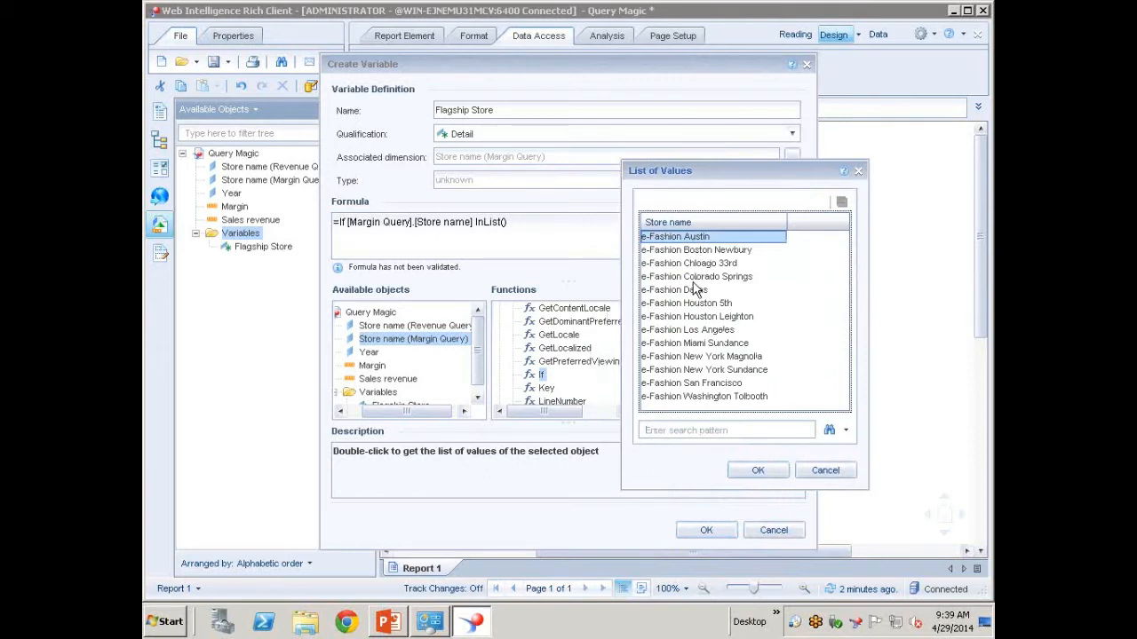
{"action": "left_click", "coordinate": [697, 277], "text": "ctrl"}
{"action": "left_click", "coordinate": [698, 318], "text": "ctrl"}
{"action": "left_click", "coordinate": [700, 344], "text": "ctrl"}
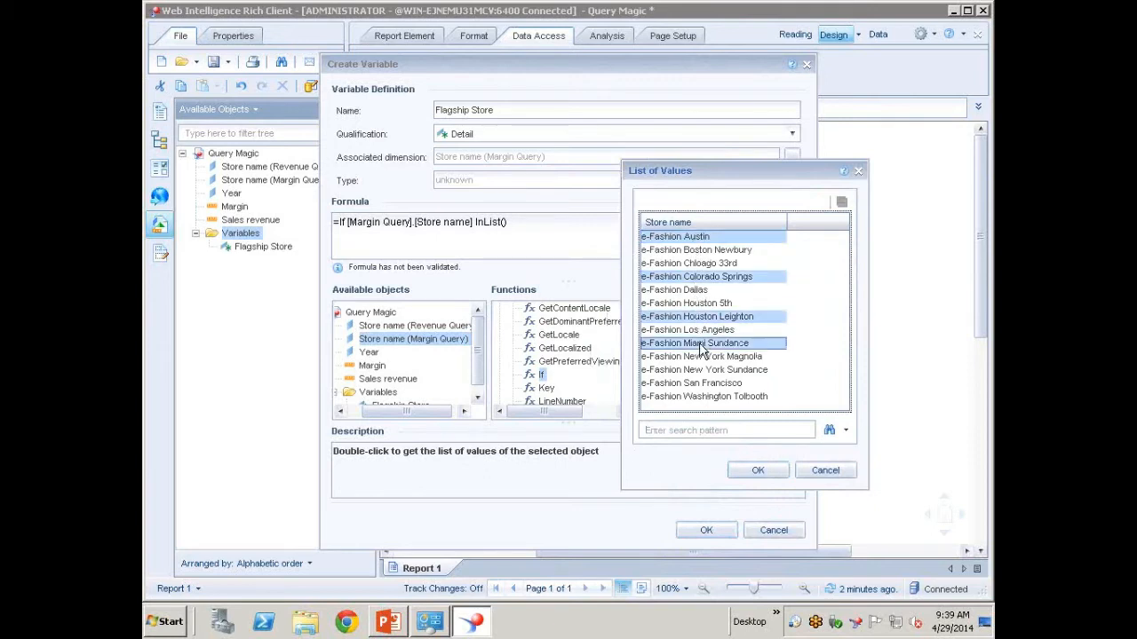
{"action": "left_click", "coordinate": [758, 472]}
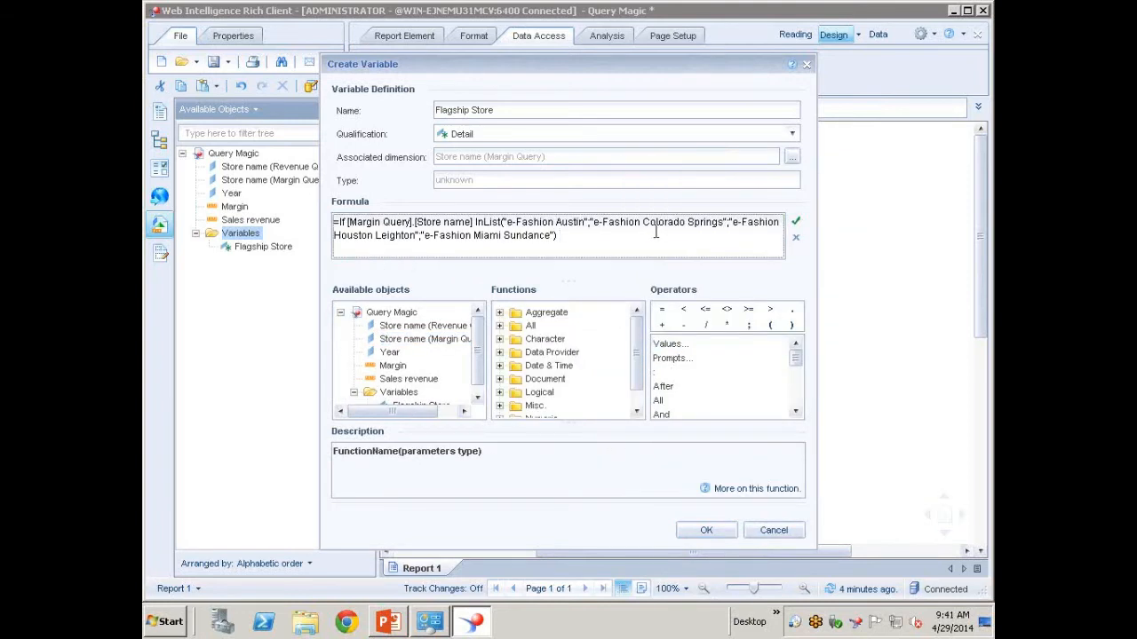
Complete the formula with then "Flagship Store" else "" and validate it.
{"action": "type", "text": "Then"}
{"action": "key", "text": "BackSpace"}
{"action": "key", "text": "BackSpace"}
{"action": "key", "text": "BackSpace"}
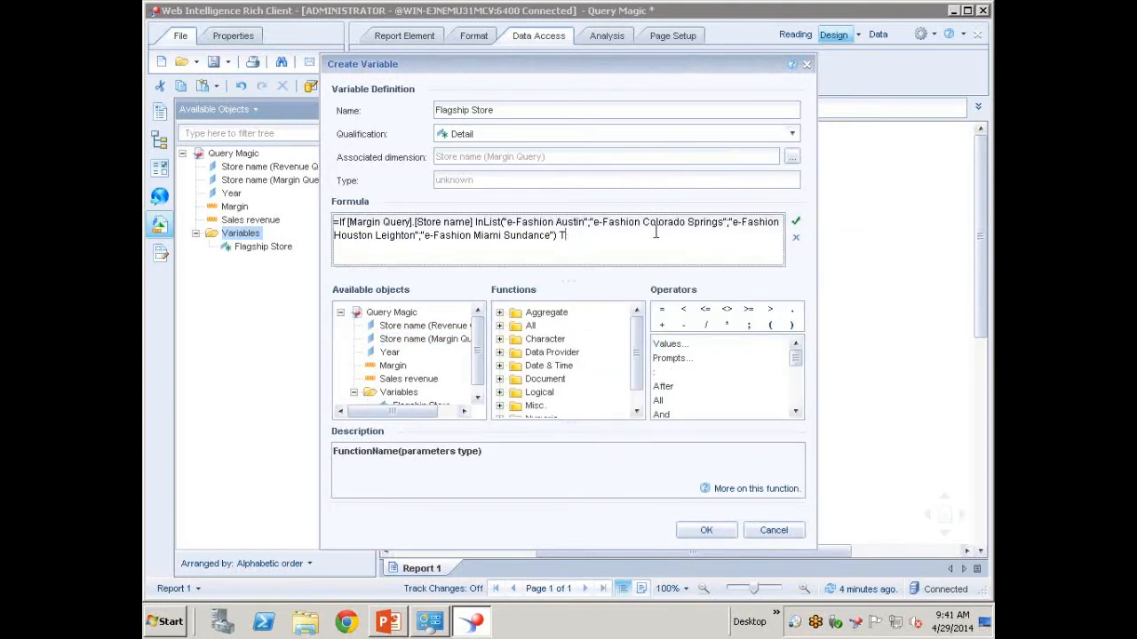
{"action": "type", "text": "then"}
{"action": "type", "text": " \"Flaghsip"}
{"action": "key", "text": "BackSpace"}
{"action": "key", "text": "BackSpace"}
{"action": "key", "text": "BackSpace"}
{"action": "type", "text": "ship Store\" else"}
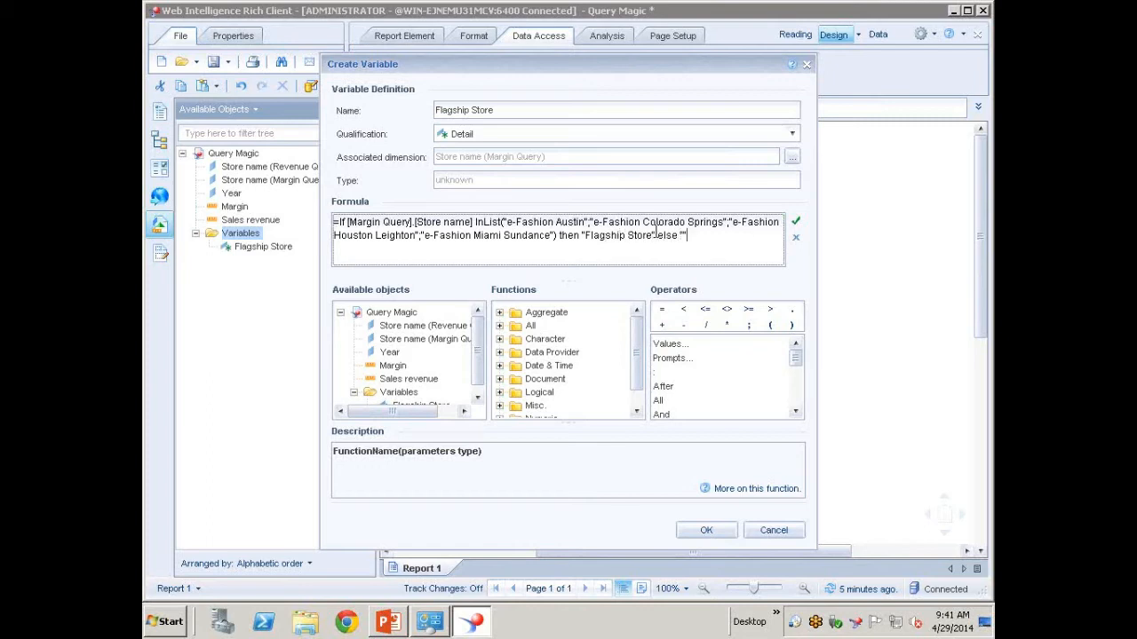
{"action": "left_click", "coordinate": [796, 224]}
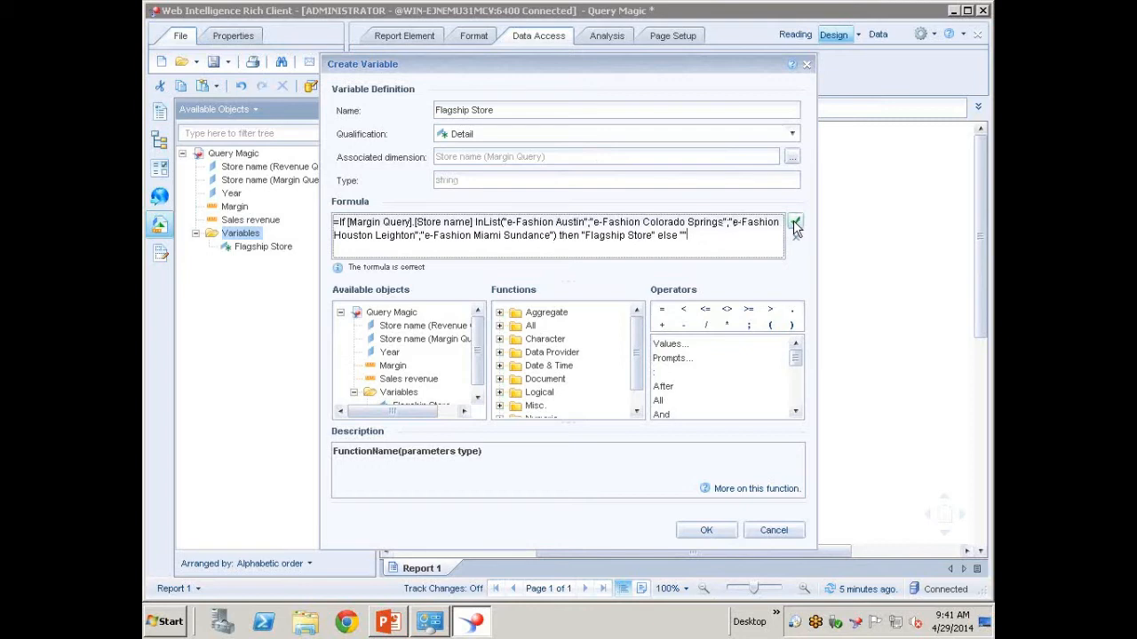
Try to save the new Flagship Store variable, and discard it by cancelling its creation.
{"action": "left_click", "coordinate": [726, 535]}
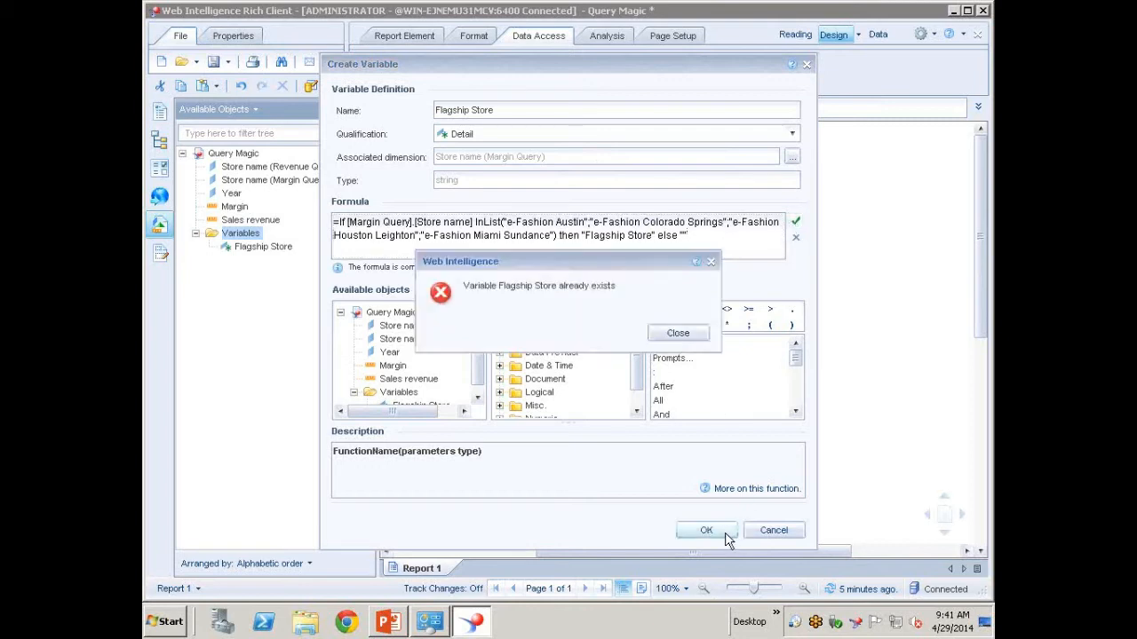
{"action": "left_click", "coordinate": [684, 336]}
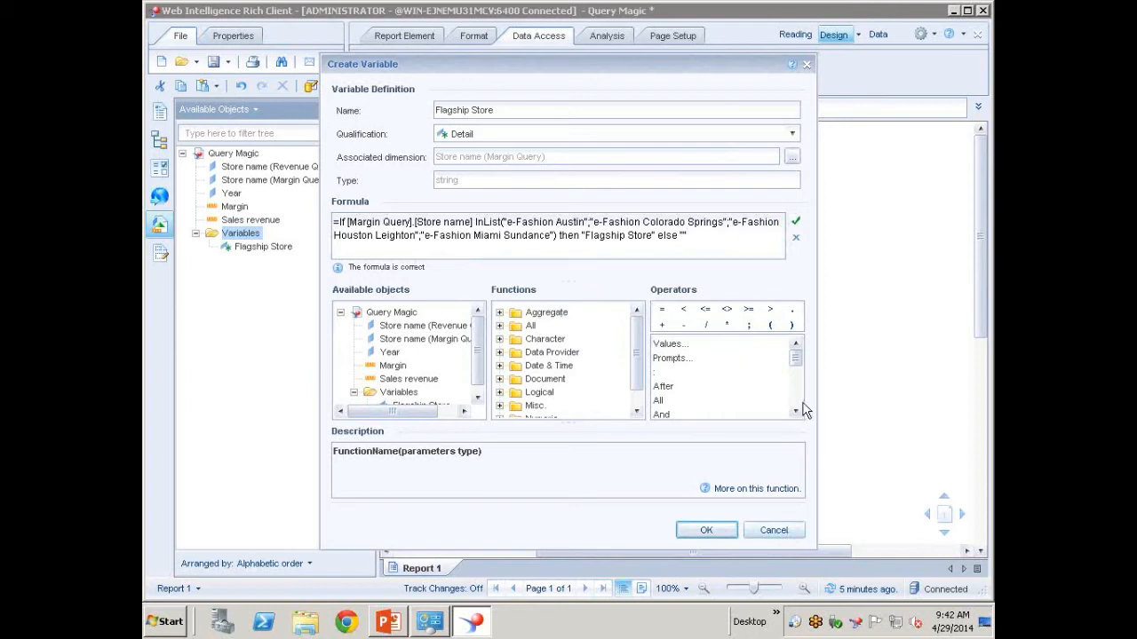
{"action": "left_click", "coordinate": [665, 346]}
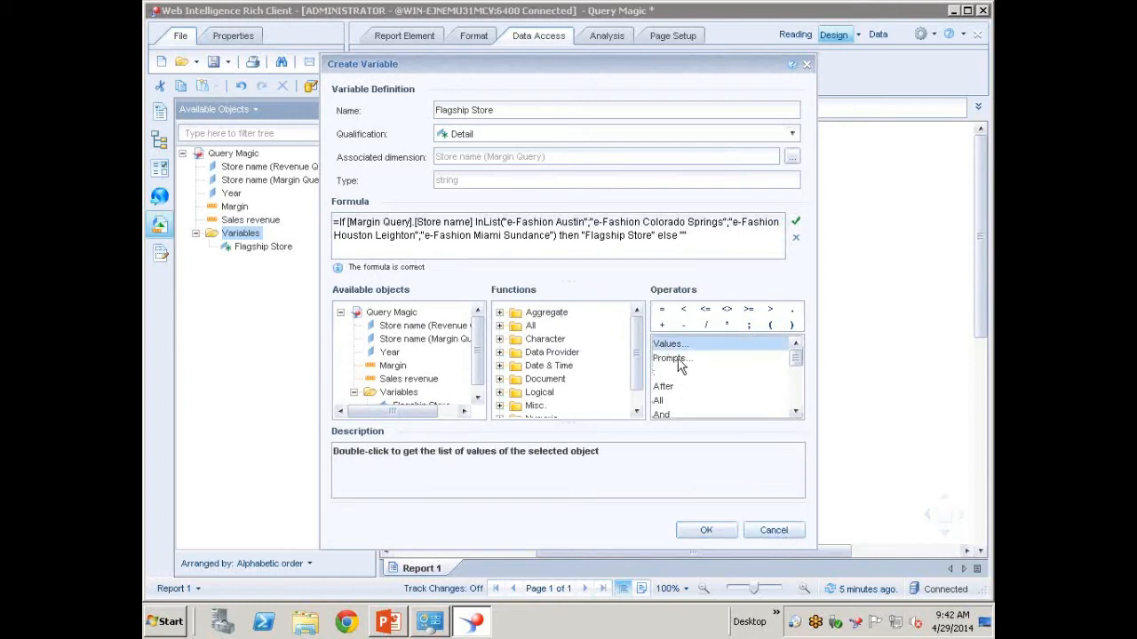
{"action": "left_click", "coordinate": [778, 534]}
Start refreshing only the Revenue Query and remove all the selected states from its State prompt.
{"action": "left_click_drag", "start_coordinate": [652, 552], "coordinate": [511, 549]}
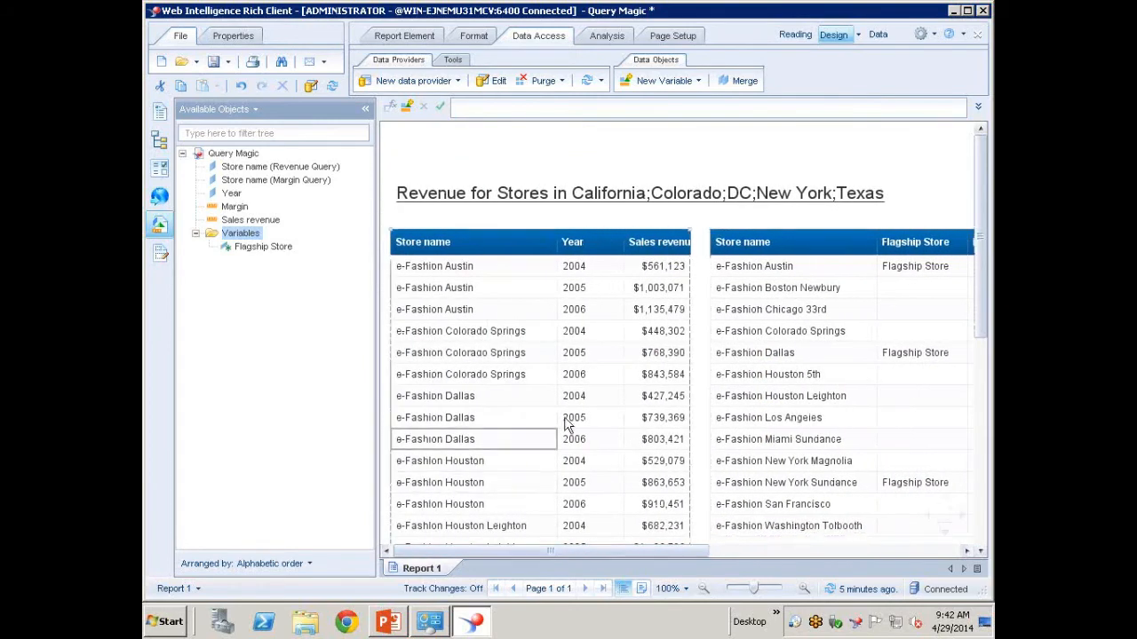
{"action": "left_click", "coordinate": [488, 200]}
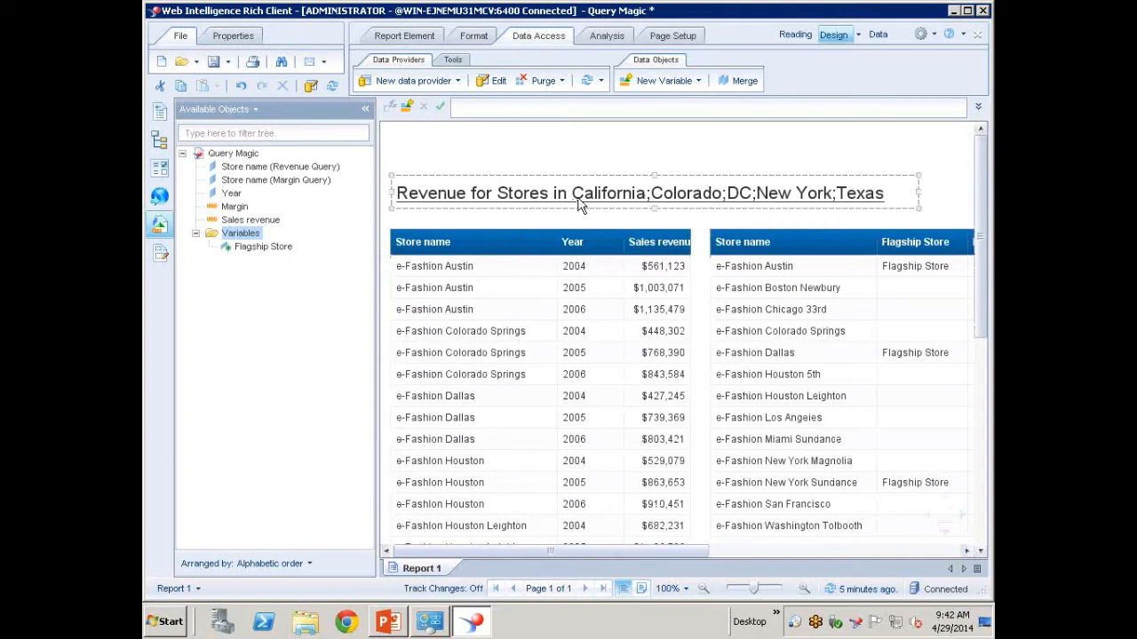
{"action": "left_click", "coordinate": [657, 155]}
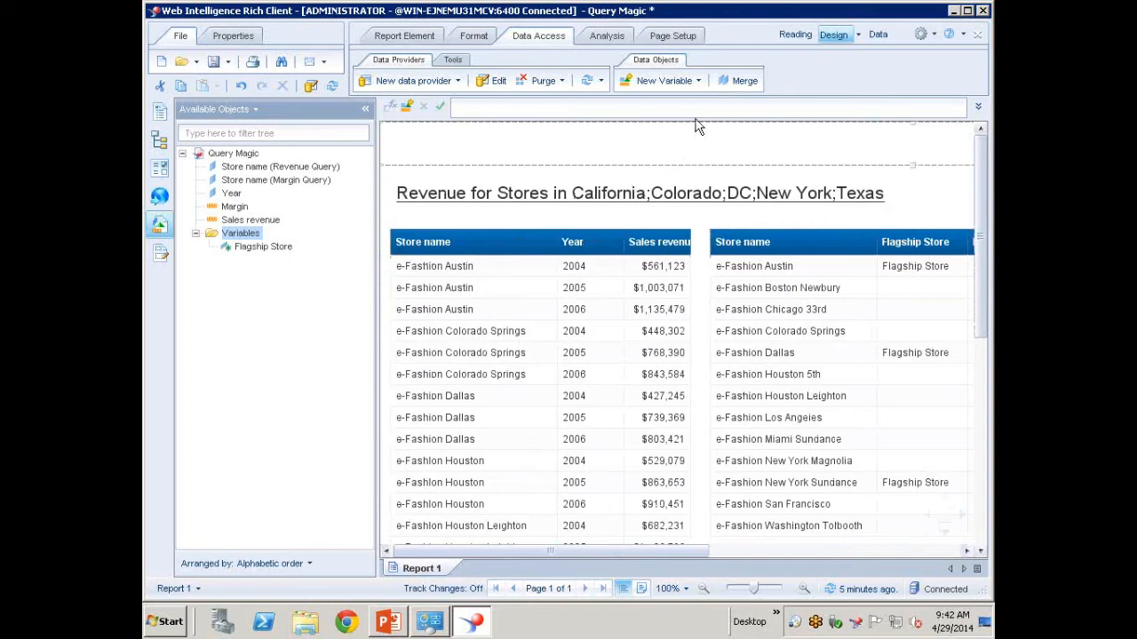
{"action": "left_click", "coordinate": [601, 81]}
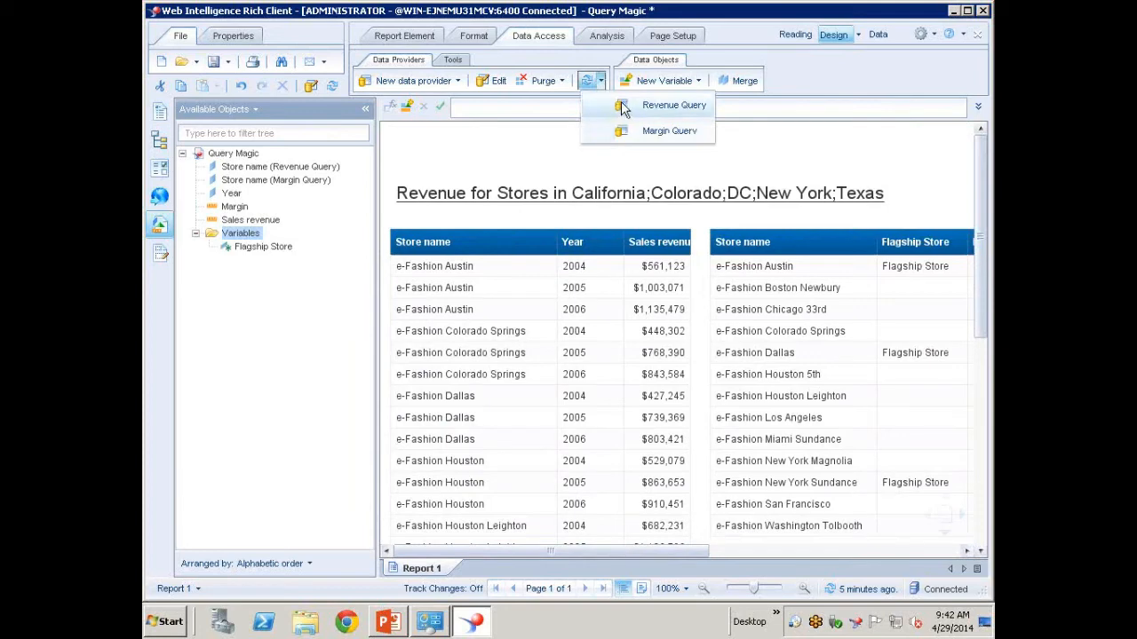
{"action": "left_click", "coordinate": [622, 107]}
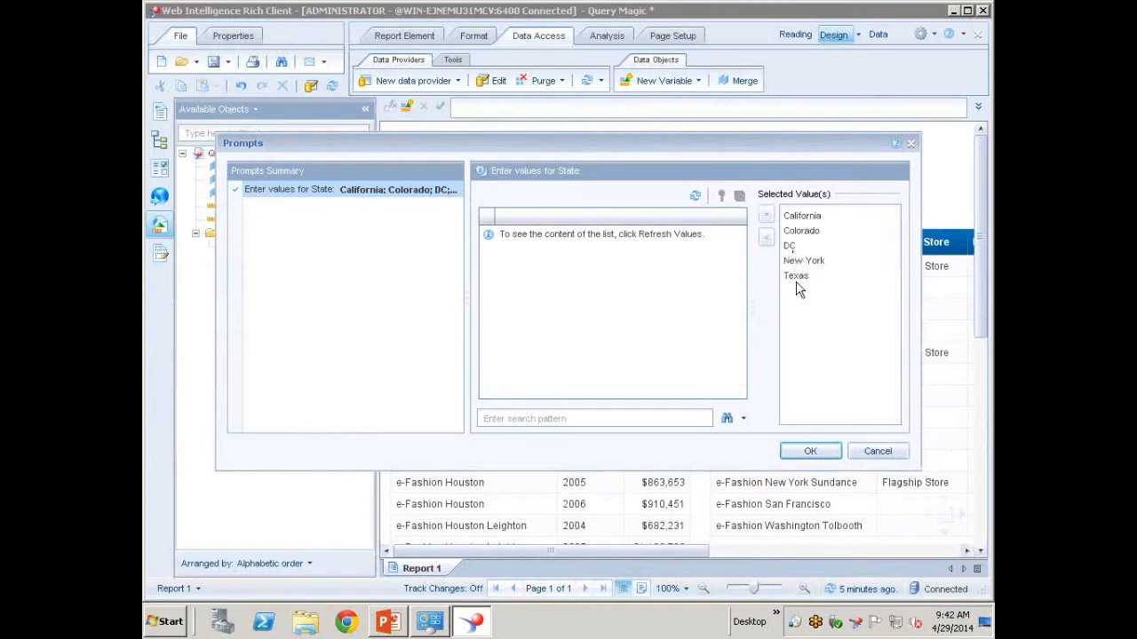
{"action": "left_click", "coordinate": [802, 218]}
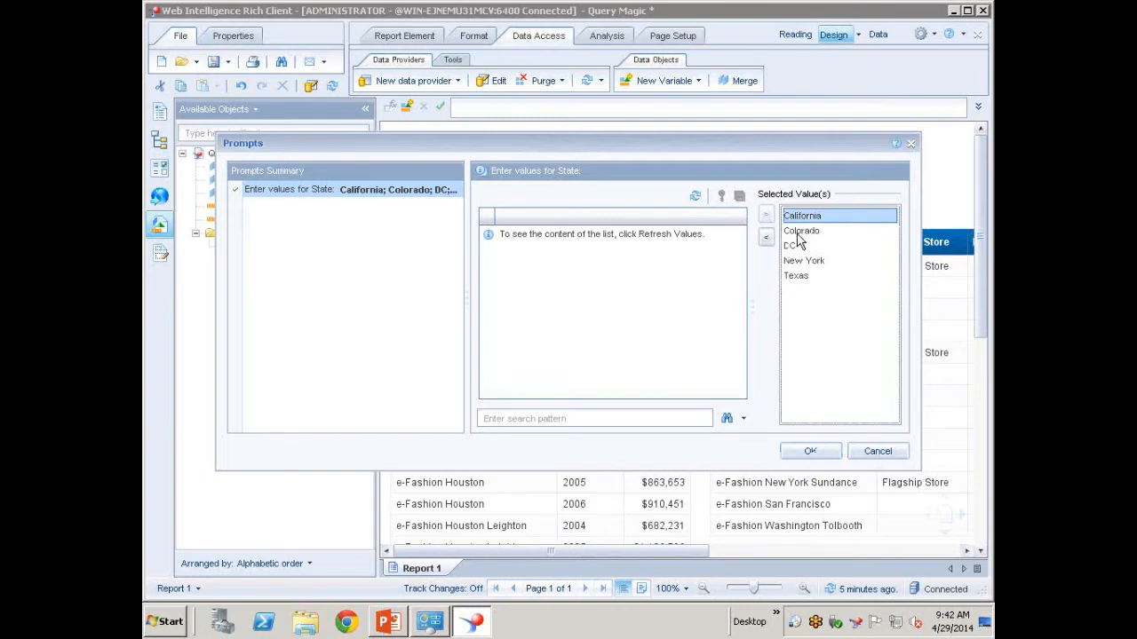
{"action": "left_click", "coordinate": [767, 242]}
{"action": "left_click", "coordinate": [800, 217]}
{"action": "left_click", "coordinate": [768, 242]}
{"action": "left_click", "coordinate": [792, 217]}
{"action": "left_click", "coordinate": [768, 240]}
{"action": "left_click", "coordinate": [793, 217]}
{"action": "left_click", "coordinate": [767, 240]}
{"action": "left_click", "coordinate": [792, 217]}
{"action": "left_click", "coordinate": [768, 242]}
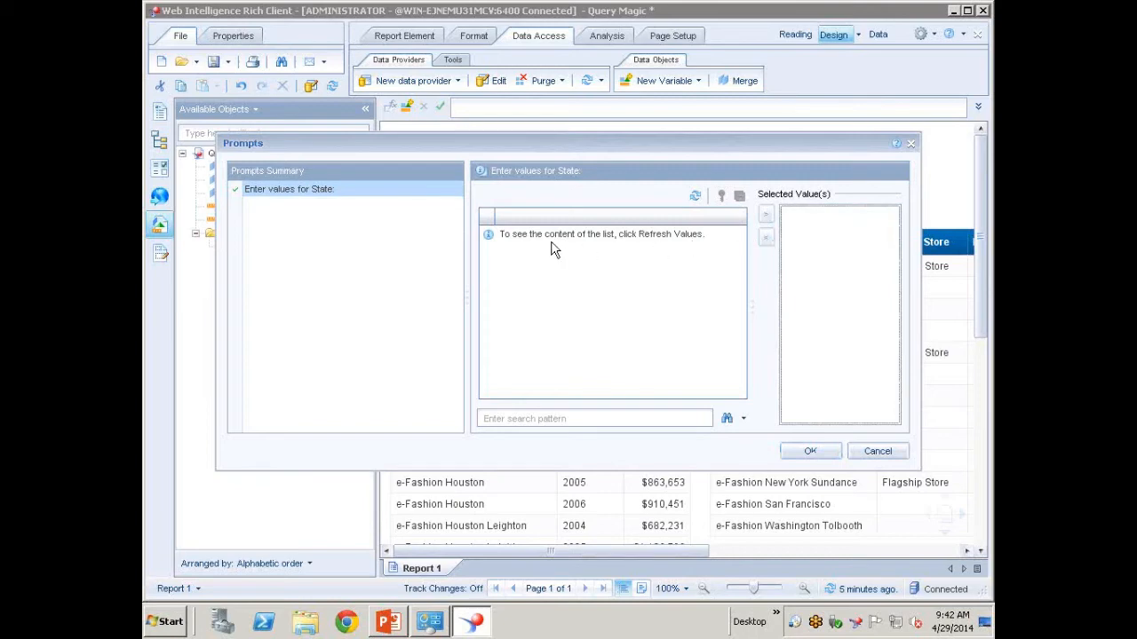
Load the list of states, choose Florida, New York and Massachusetts as prompt values, and run the Revenue Query refresh.
{"action": "left_click", "coordinate": [694, 195]}
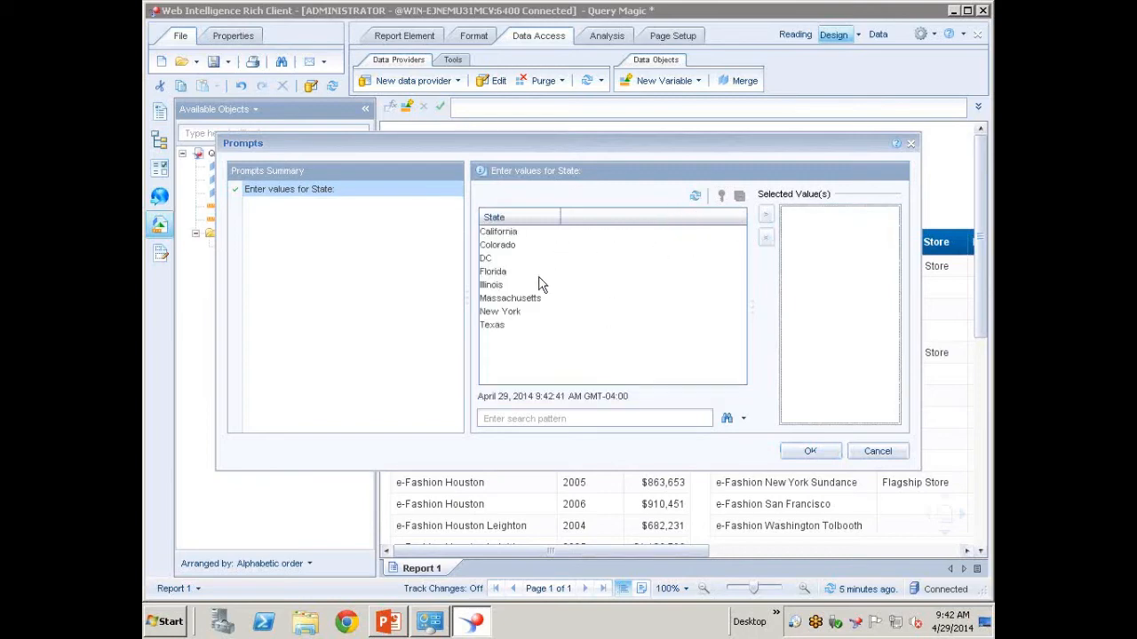
{"action": "double_click", "coordinate": [496, 273]}
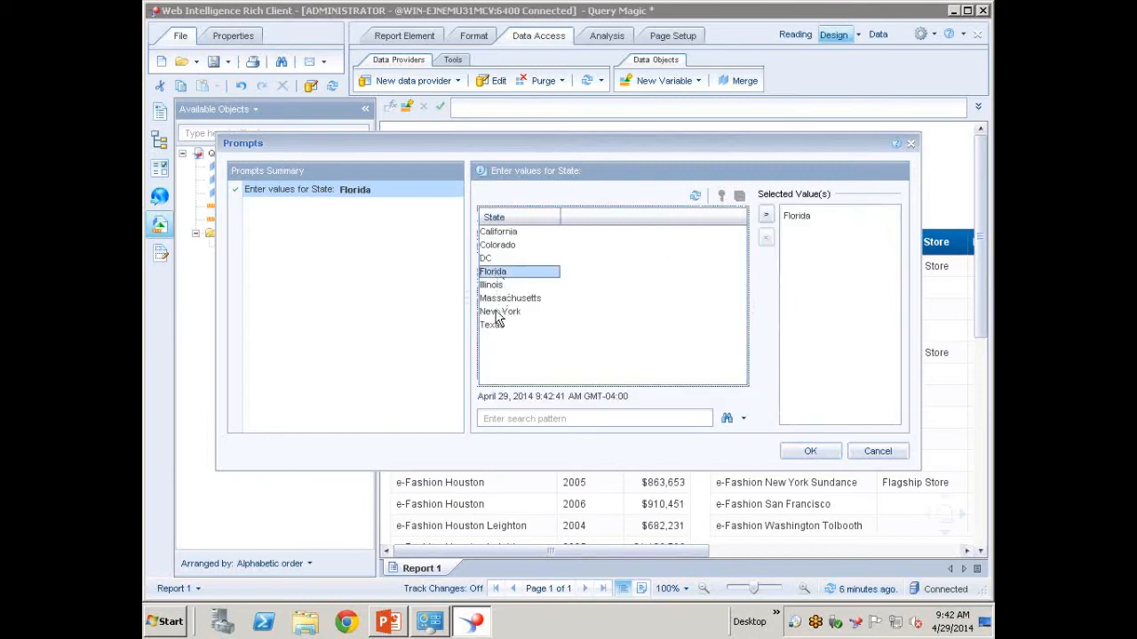
{"action": "double_click", "coordinate": [501, 310]}
{"action": "double_click", "coordinate": [504, 299]}
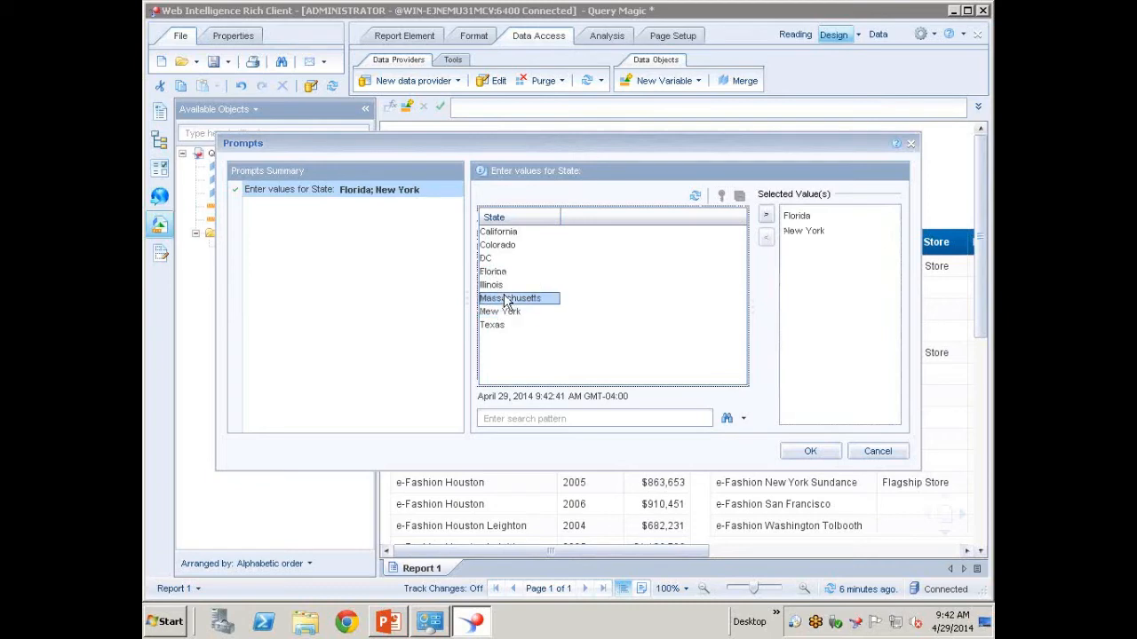
{"action": "left_click", "coordinate": [812, 453]}
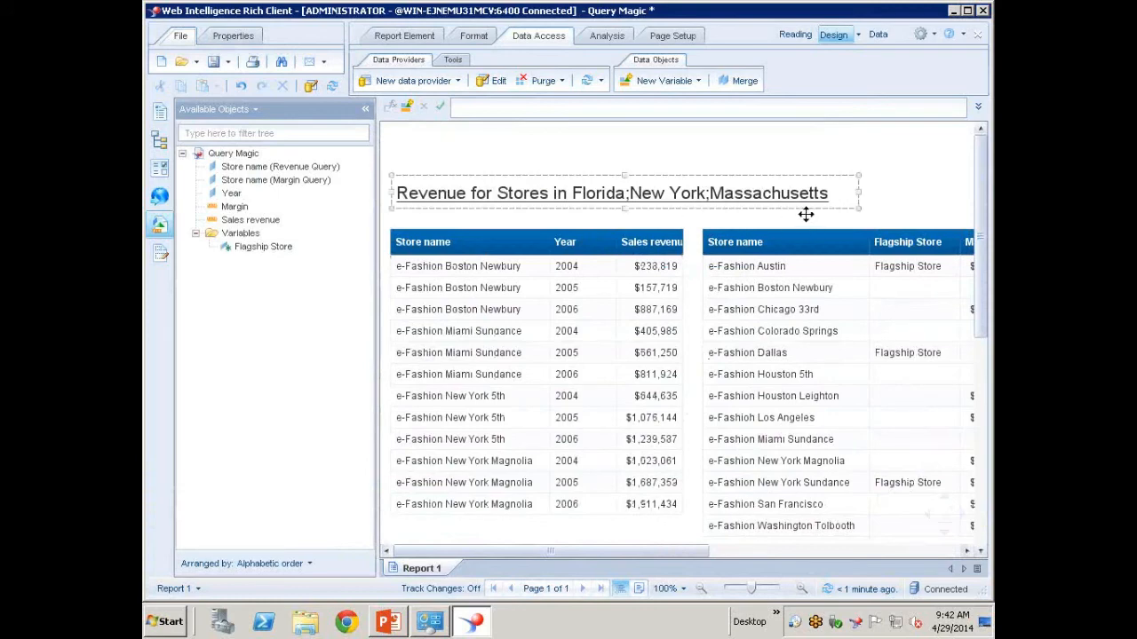
Examine the formula behind the report title cell, and accept it as is.
{"action": "double_click", "coordinate": [560, 197]}
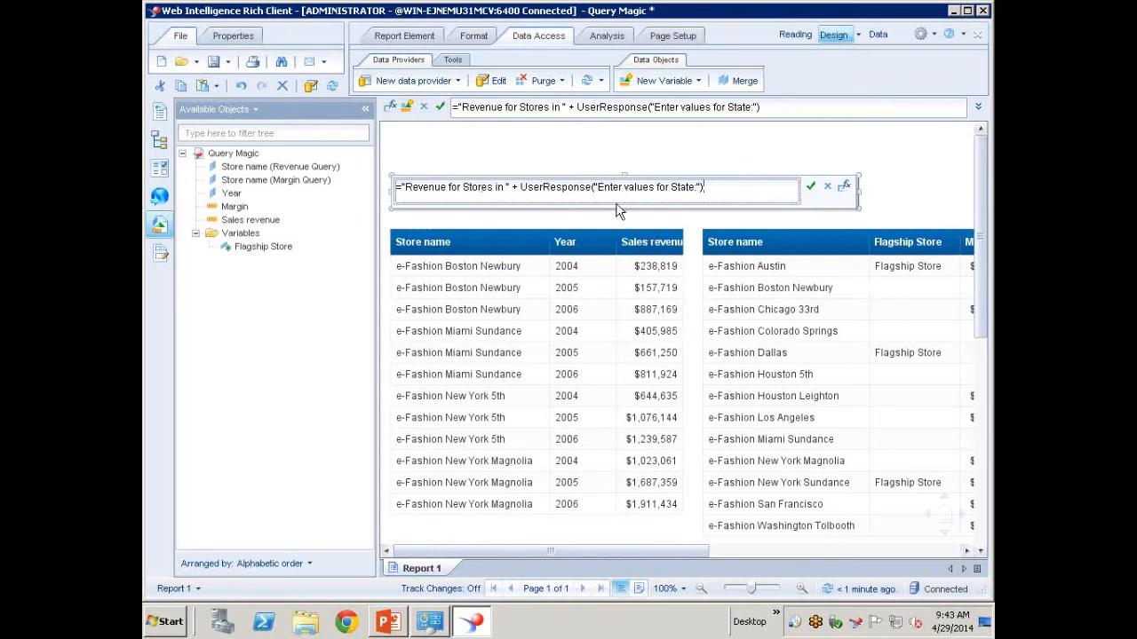
{"action": "left_click", "coordinate": [811, 186]}
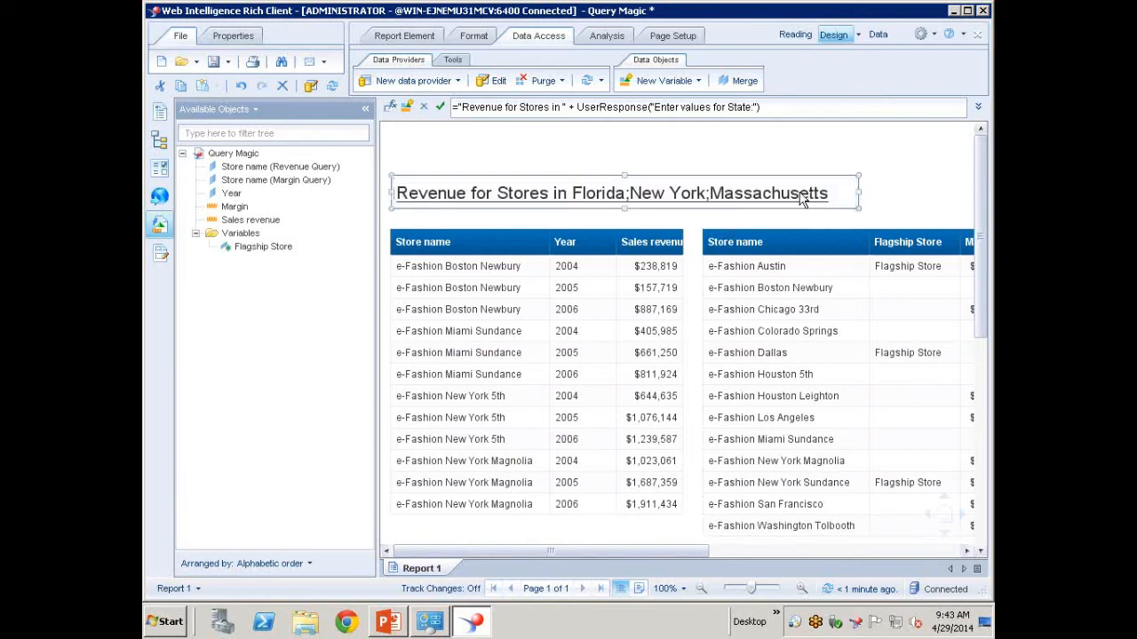
Examine the prompt text in the properties of the Revenue Query's State filter, and leave the query without changes.
{"action": "left_click", "coordinate": [309, 89]}
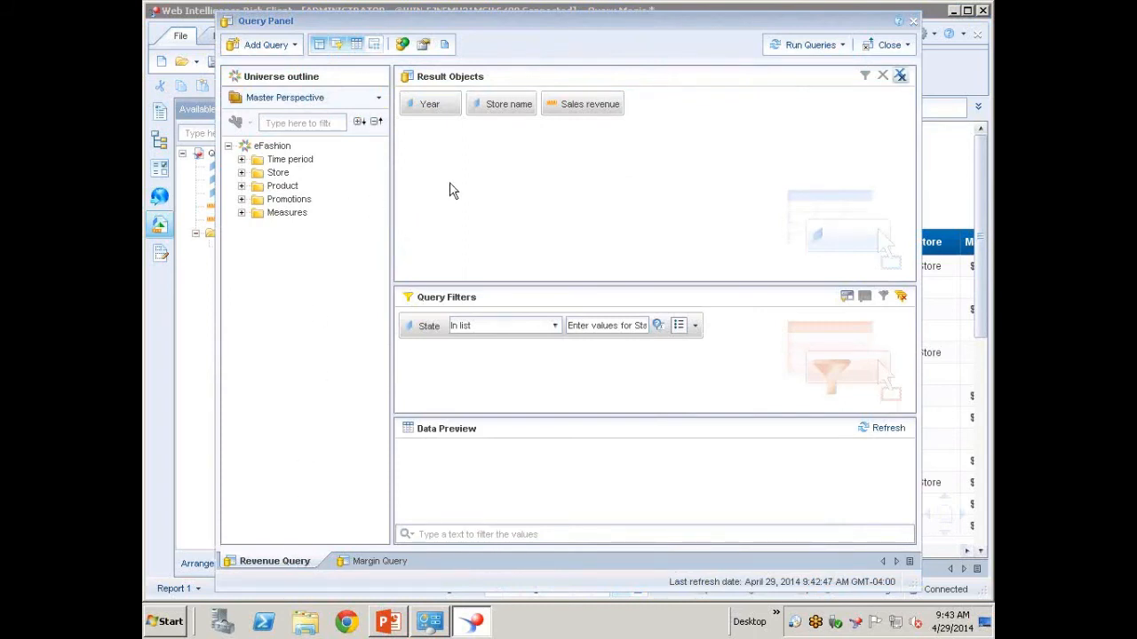
{"action": "left_click", "coordinate": [657, 326]}
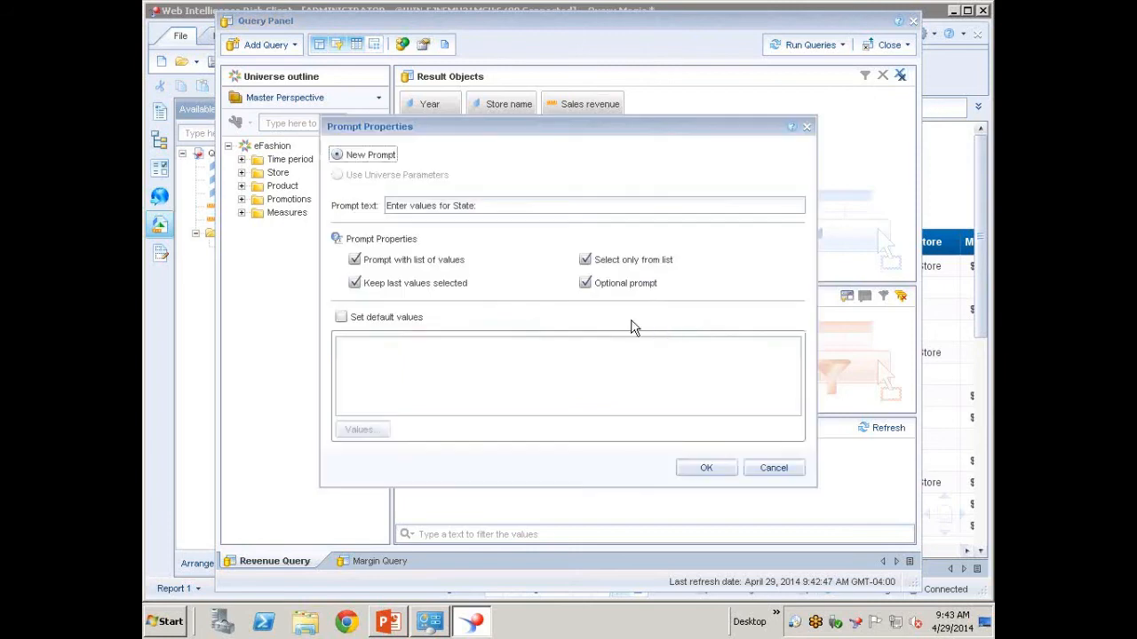
{"action": "left_click_drag", "start_coordinate": [481, 207], "coordinate": [386, 215]}
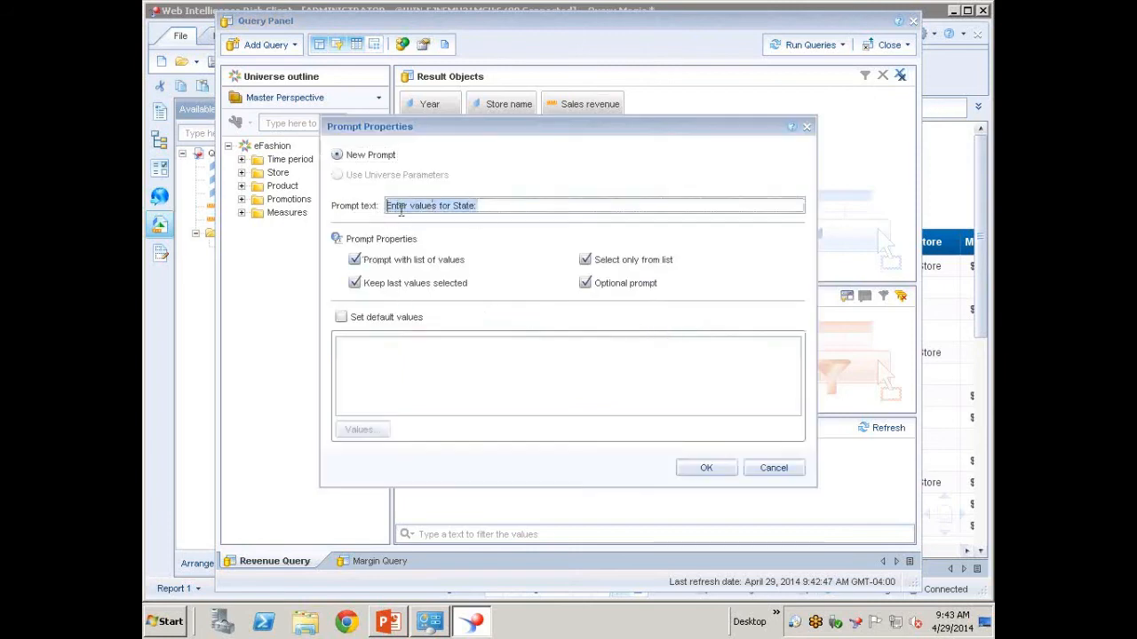
{"action": "left_click", "coordinate": [774, 470]}
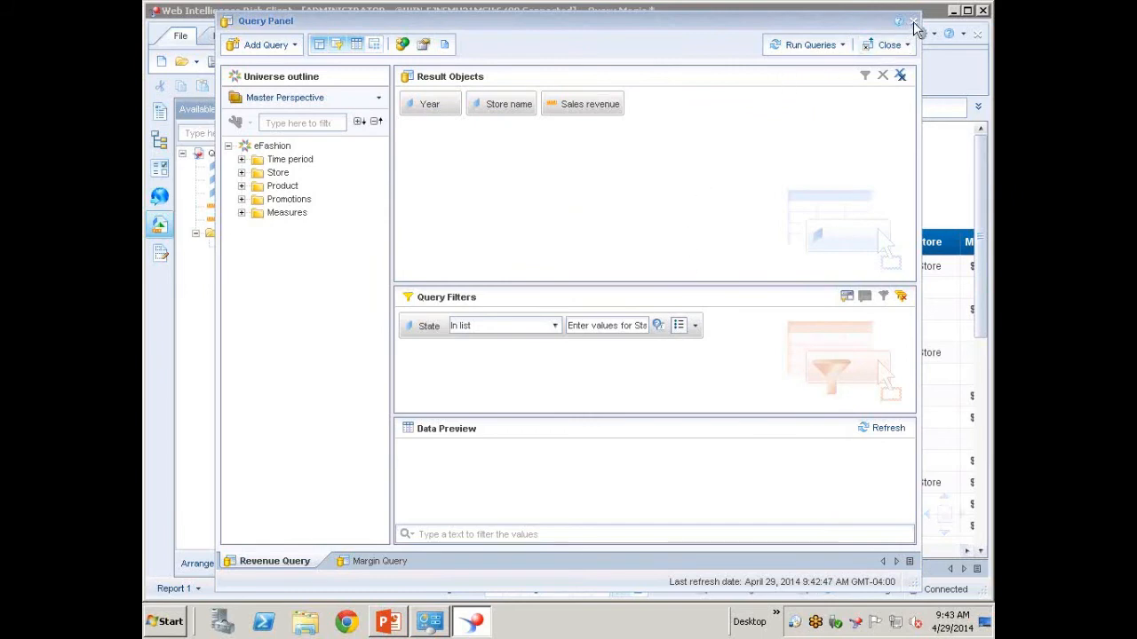
{"action": "left_click", "coordinate": [889, 44]}
{"action": "left_click", "coordinate": [866, 69]}
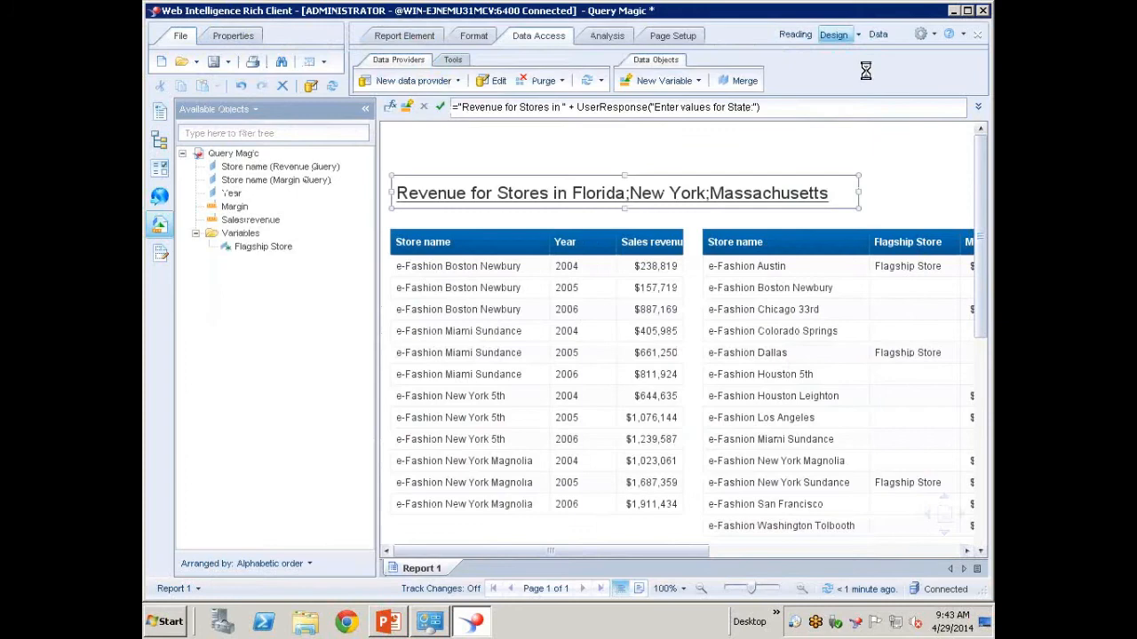
Open the report title's formula in the Formula Editor and delete everything after the text "Revenue for Stores in ".
{"action": "double_click", "coordinate": [820, 190]}
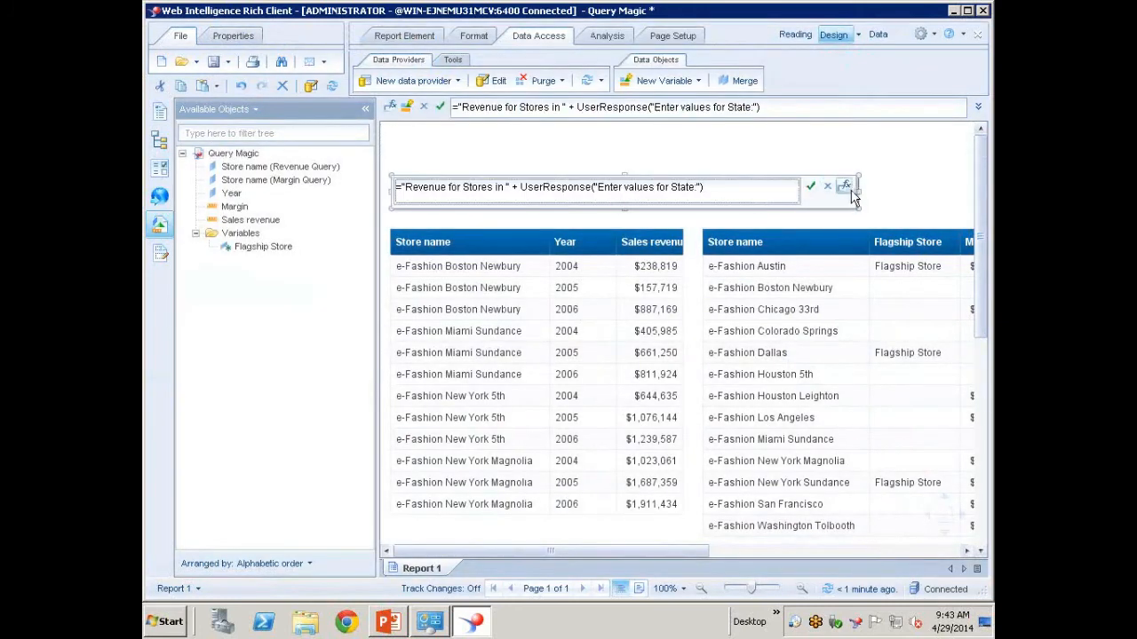
{"action": "left_click", "coordinate": [845, 186]}
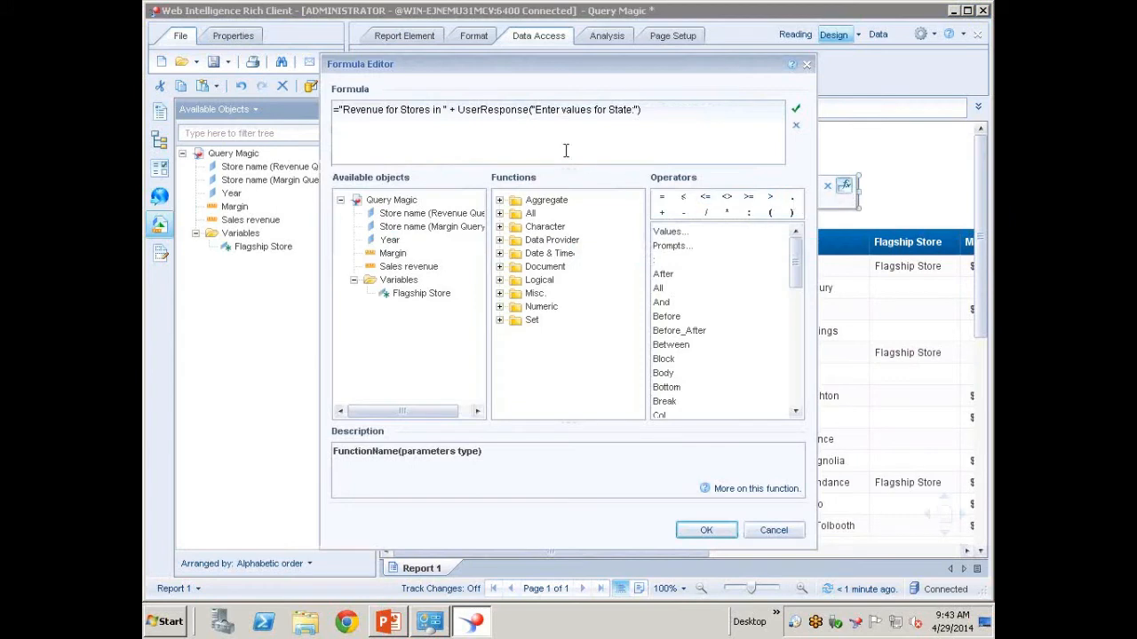
{"action": "left_click_drag", "start_coordinate": [450, 109], "coordinate": [751, 145]}
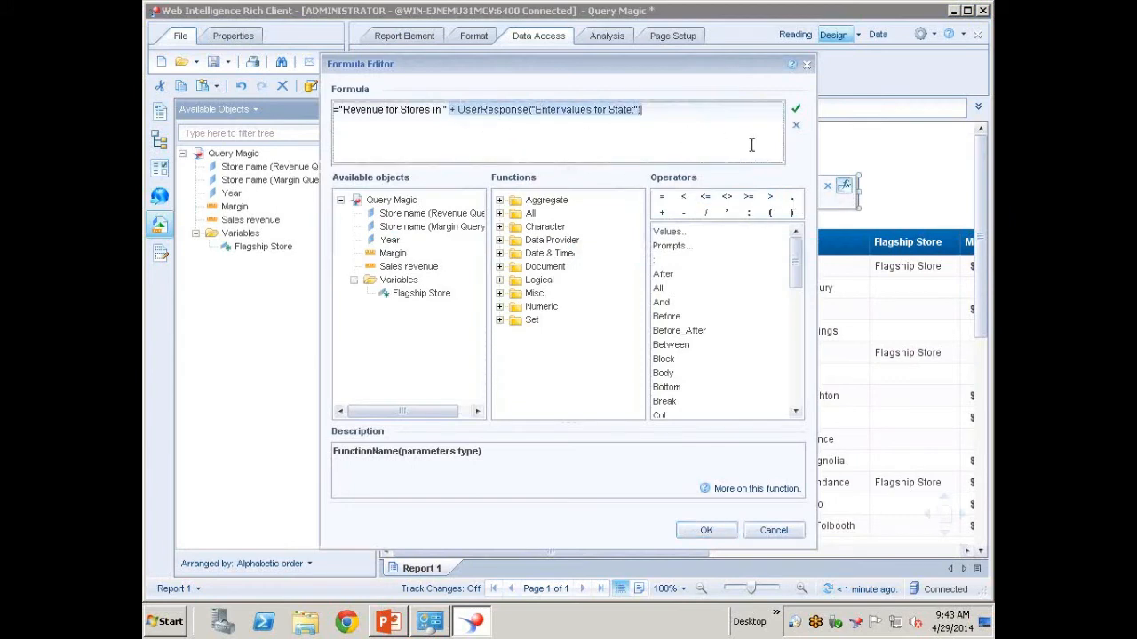
{"action": "key", "text": "Delete"}
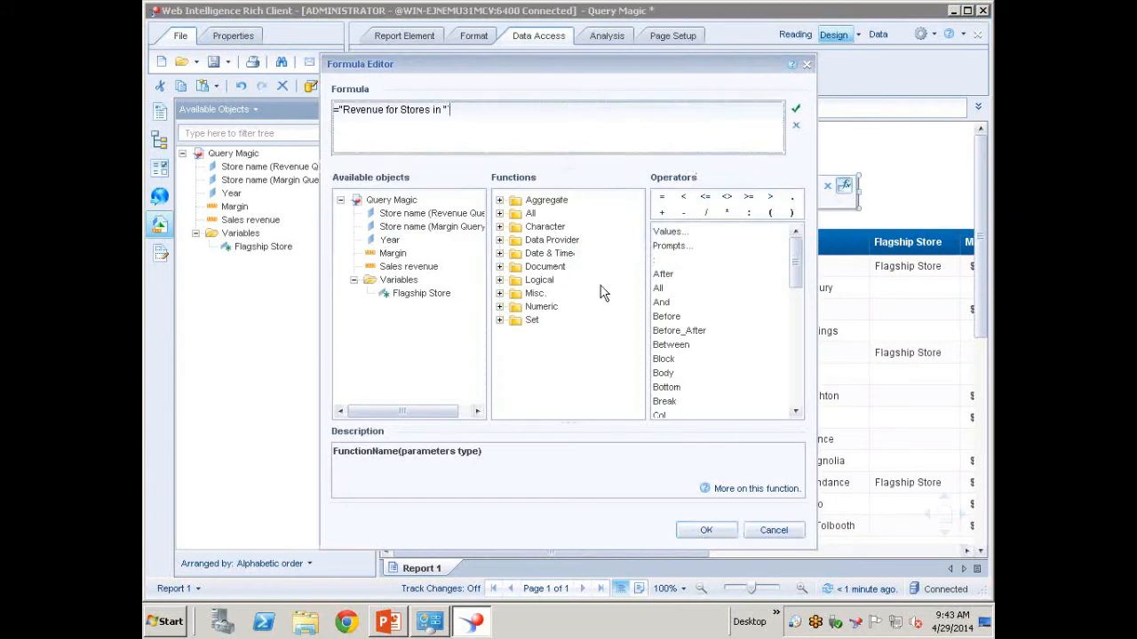
Append a plus operator and the UserResponse data provider function to the title formula.
{"action": "left_click", "coordinate": [662, 213]}
{"action": "left_click", "coordinate": [661, 213]}
{"action": "key", "text": "BackSpace"}
{"action": "left_click", "coordinate": [500, 240]}
{"action": "left_click_drag", "start_coordinate": [633, 277], "coordinate": [632, 324]}
{"action": "double_click", "coordinate": [573, 335]}
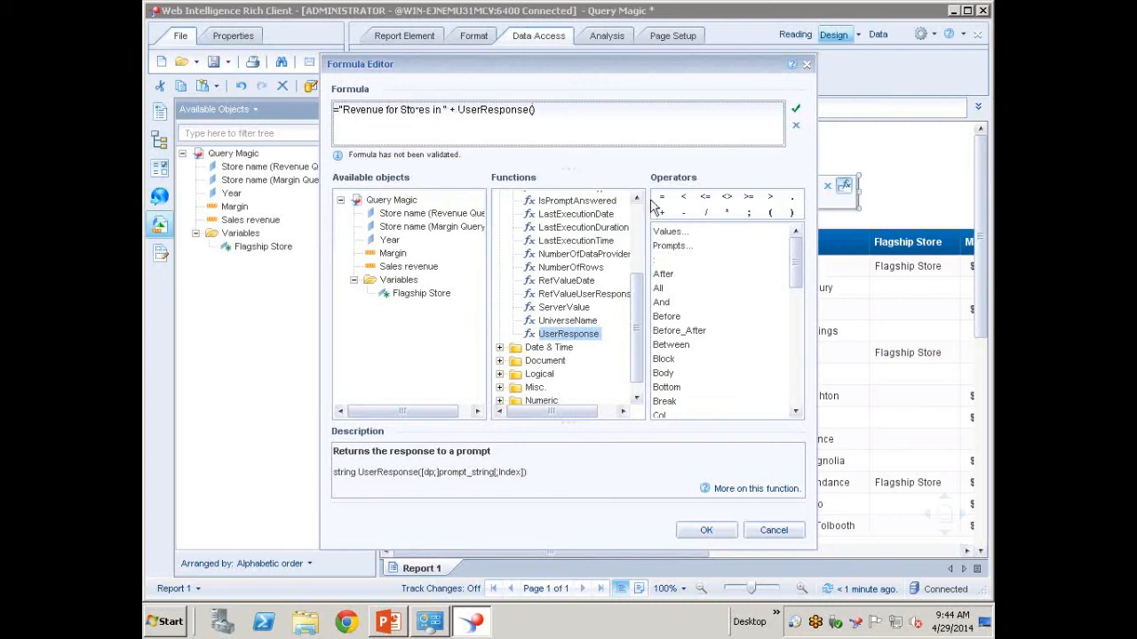
Insert the "Enter values for State:" prompt as the UserResponse argument, validate the formula, and apply it to the report title.
{"action": "left_click", "coordinate": [682, 252]}
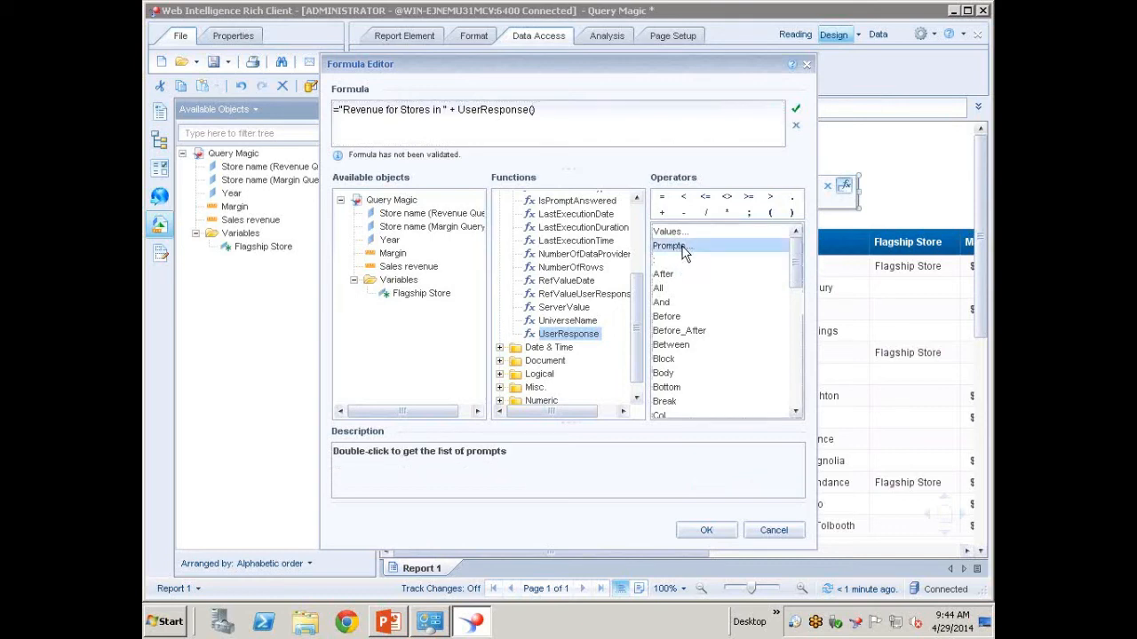
{"action": "double_click", "coordinate": [683, 253]}
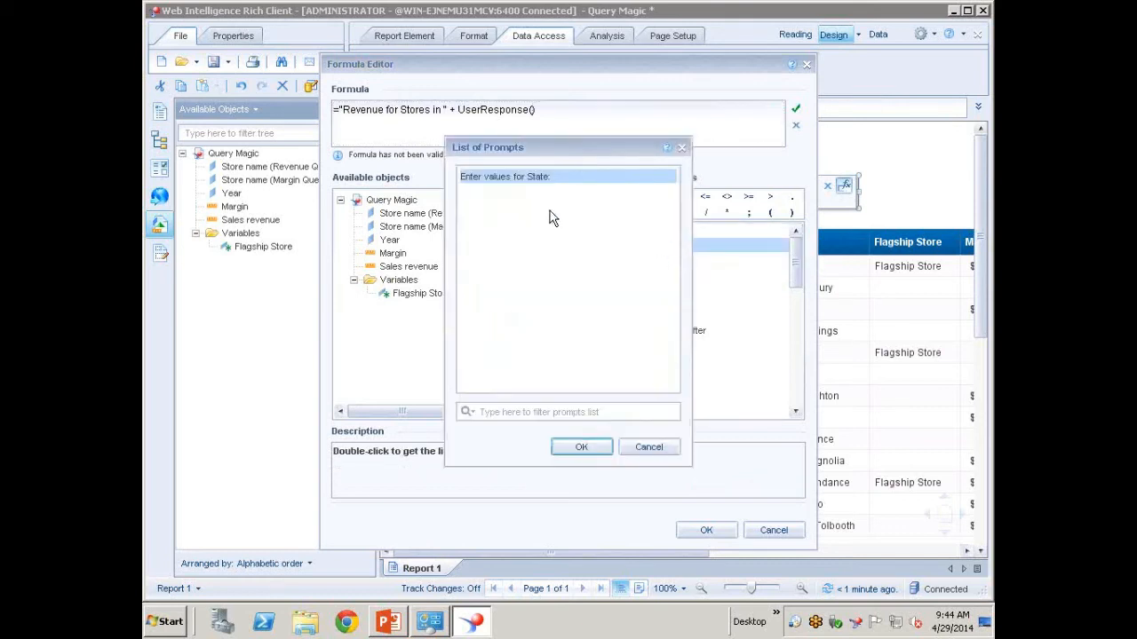
{"action": "left_click", "coordinate": [480, 180]}
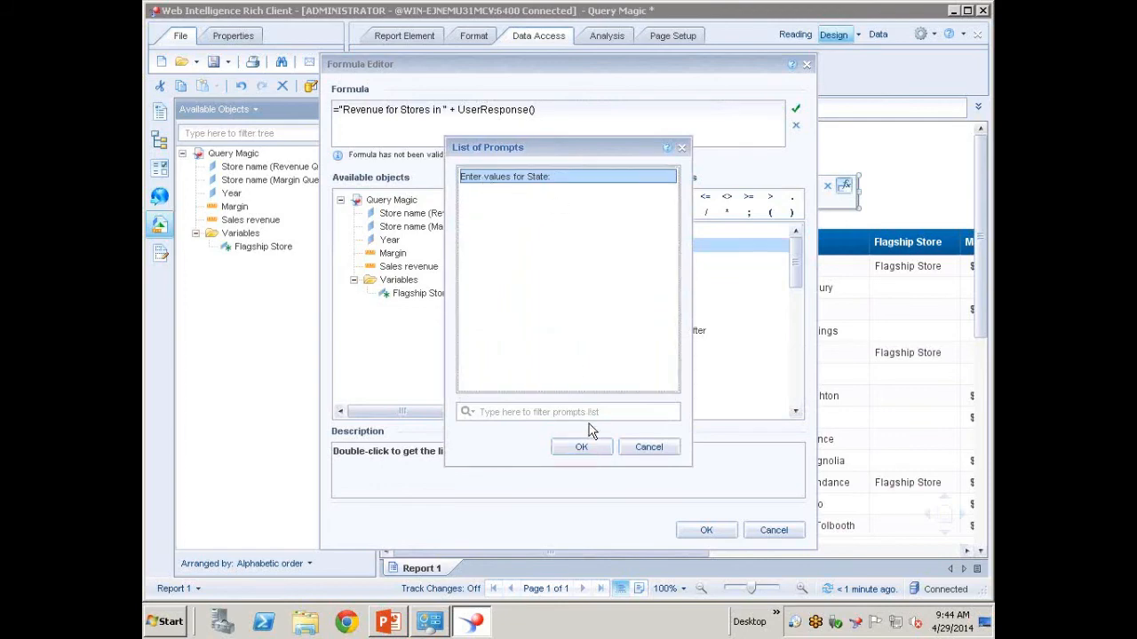
{"action": "left_click", "coordinate": [582, 447]}
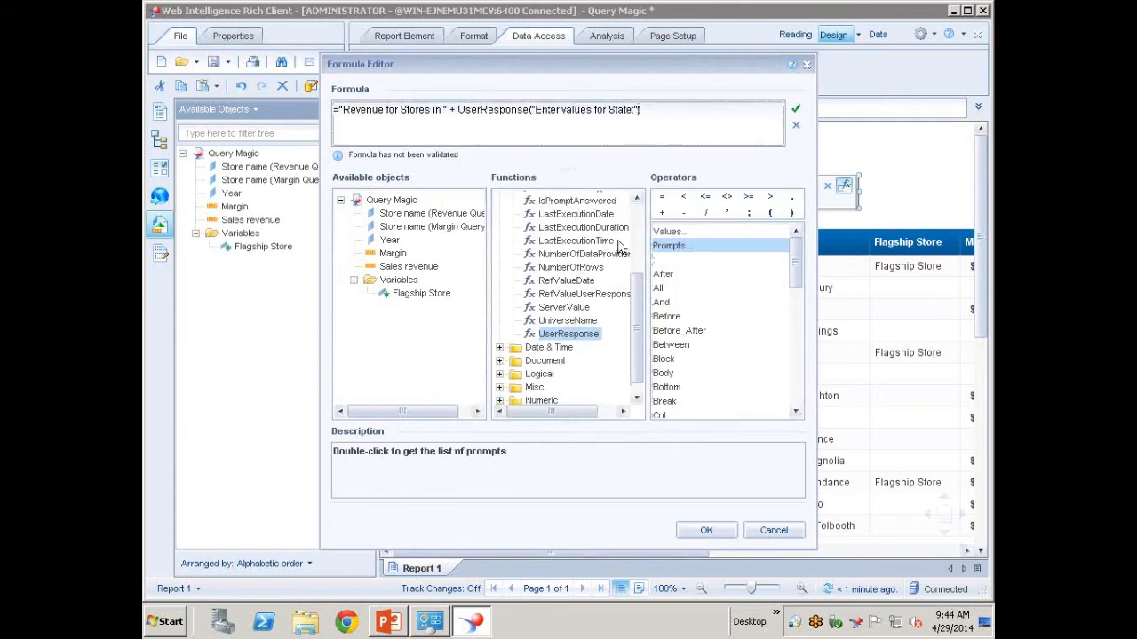
{"action": "left_click", "coordinate": [796, 112]}
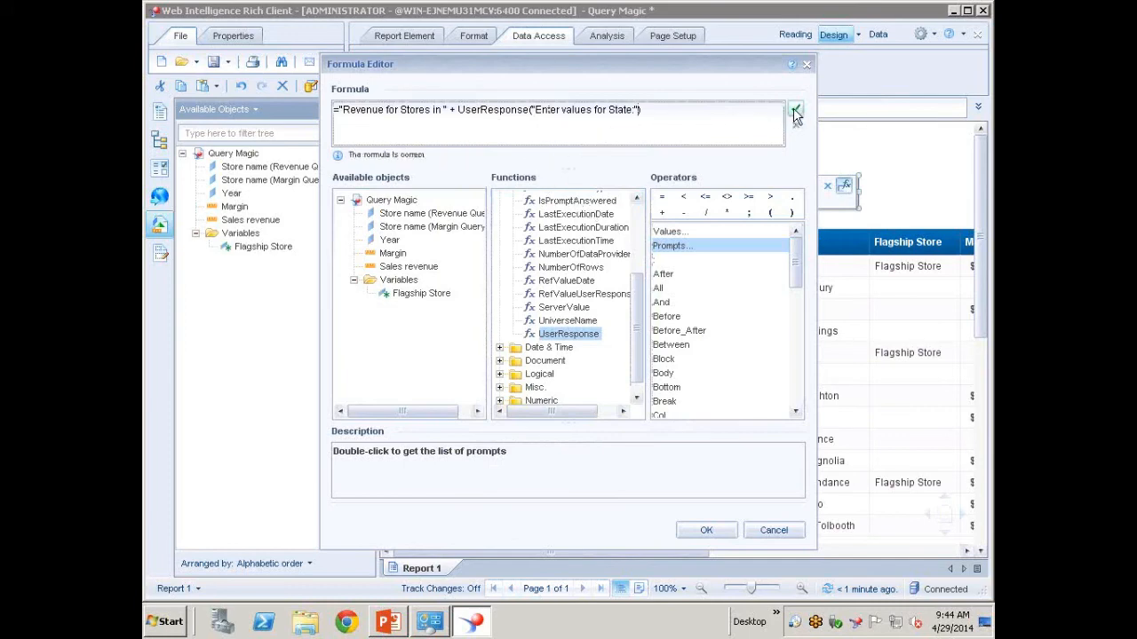
{"action": "left_click", "coordinate": [706, 533]}
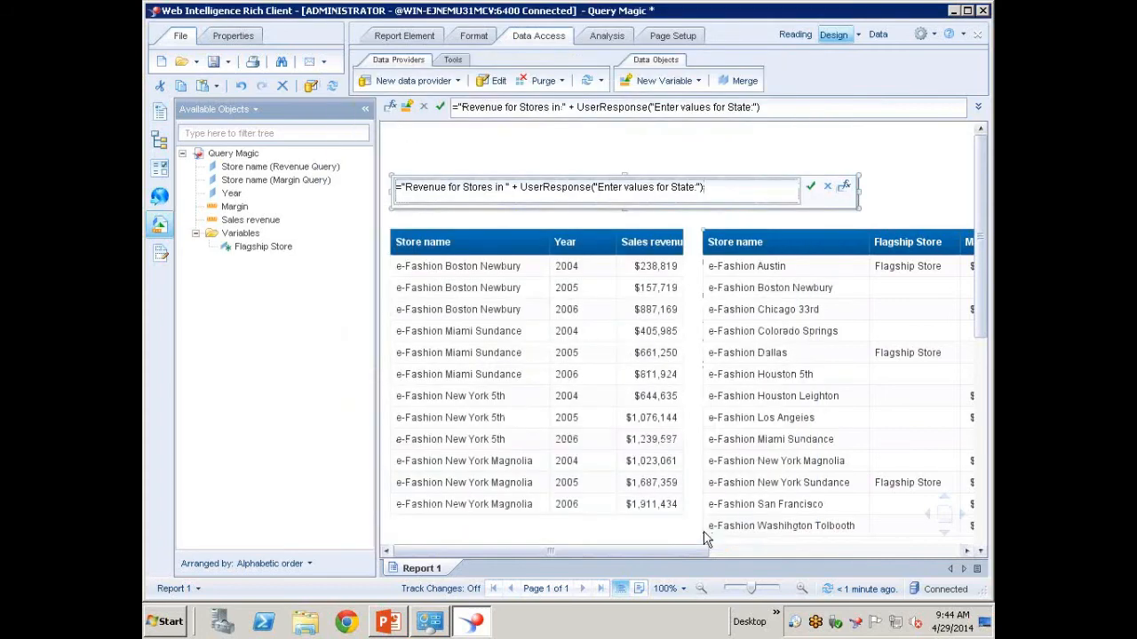
{"action": "left_click", "coordinate": [811, 189]}
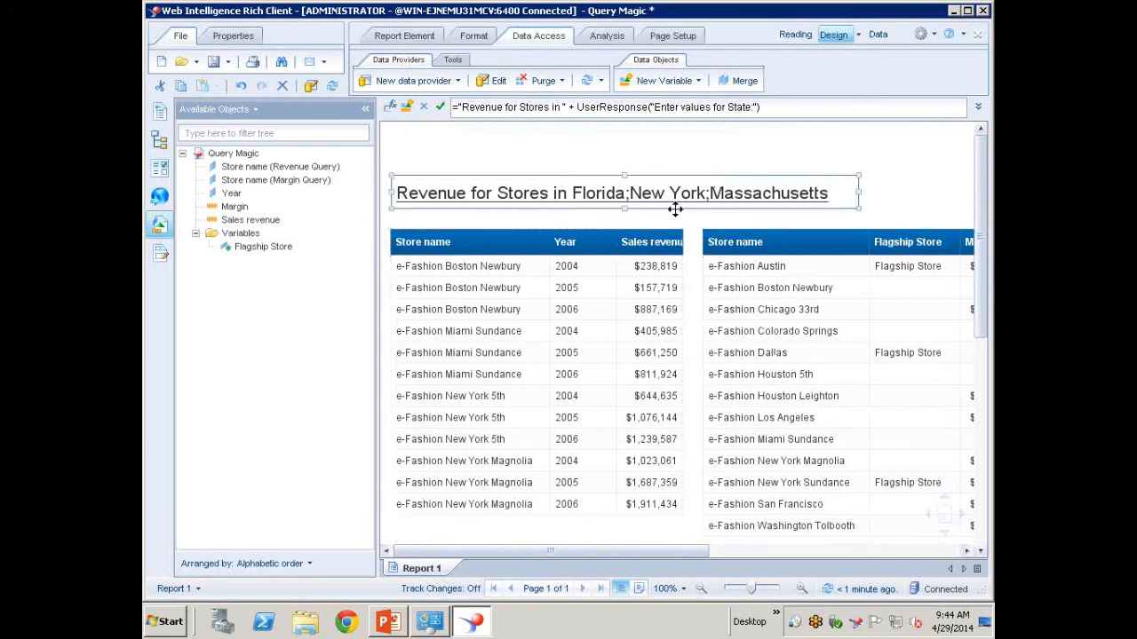
Start refreshing only the Revenue Query and clear Florida, New York and Massachusetts from its State prompt.
{"action": "left_click", "coordinate": [600, 81]}
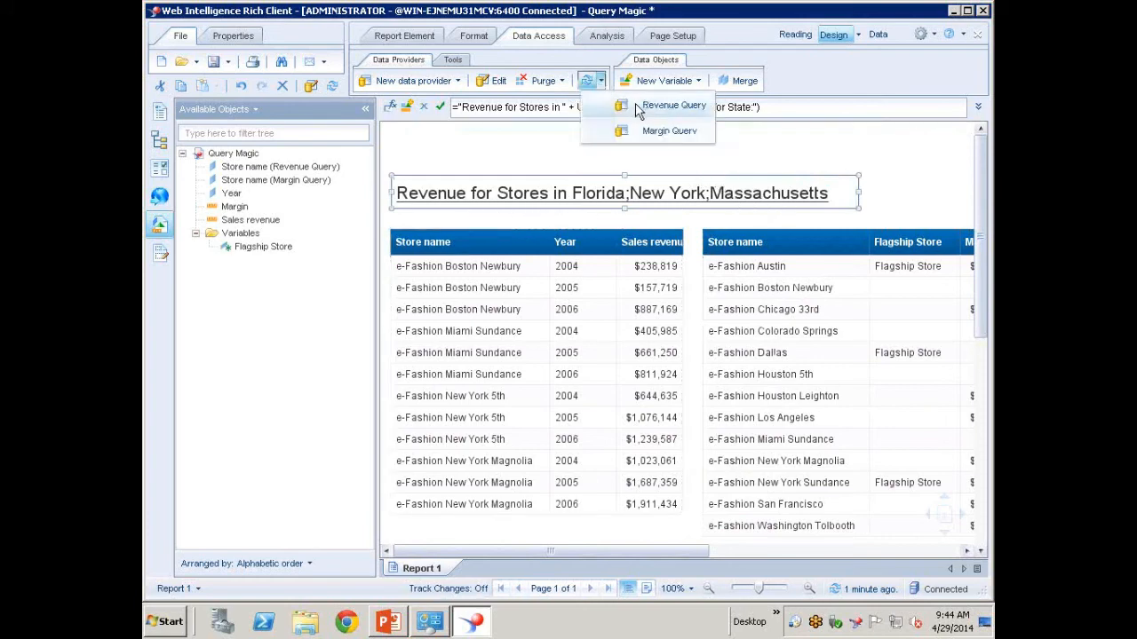
{"action": "left_click", "coordinate": [635, 105]}
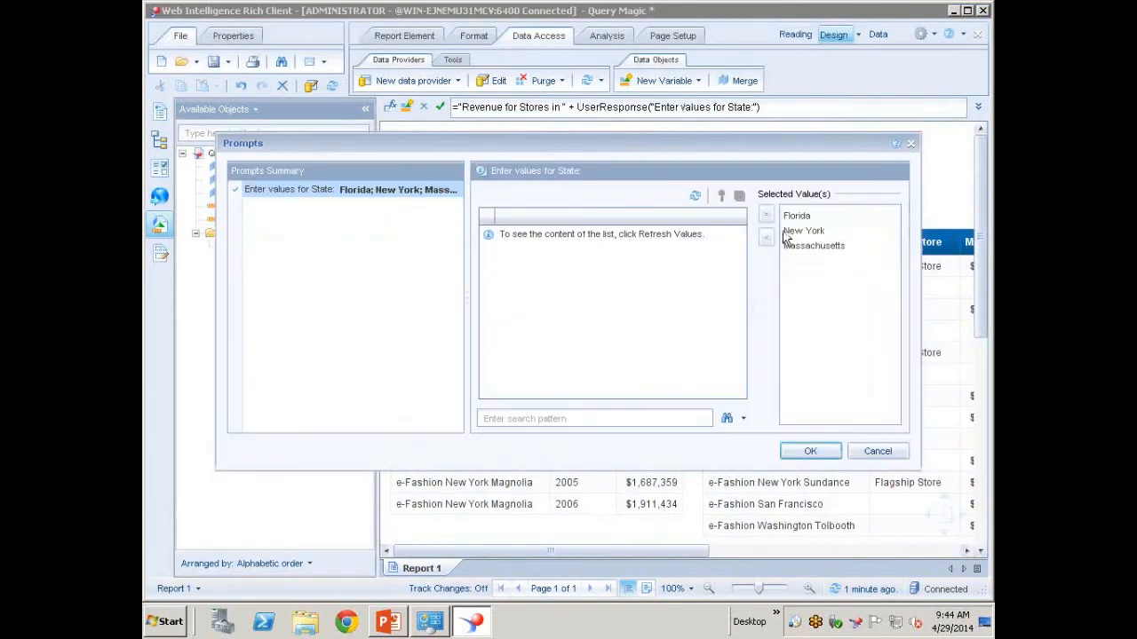
{"action": "left_click", "coordinate": [790, 217]}
{"action": "left_click", "coordinate": [765, 237]}
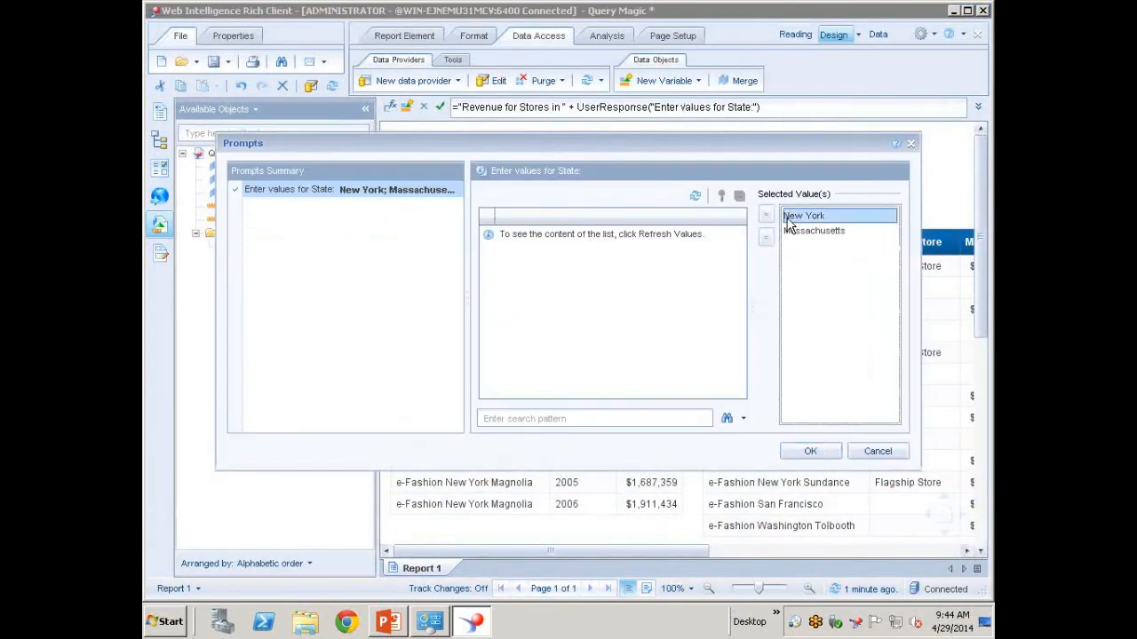
{"action": "left_click", "coordinate": [766, 237]}
{"action": "left_click", "coordinate": [804, 216]}
{"action": "left_click", "coordinate": [765, 237]}
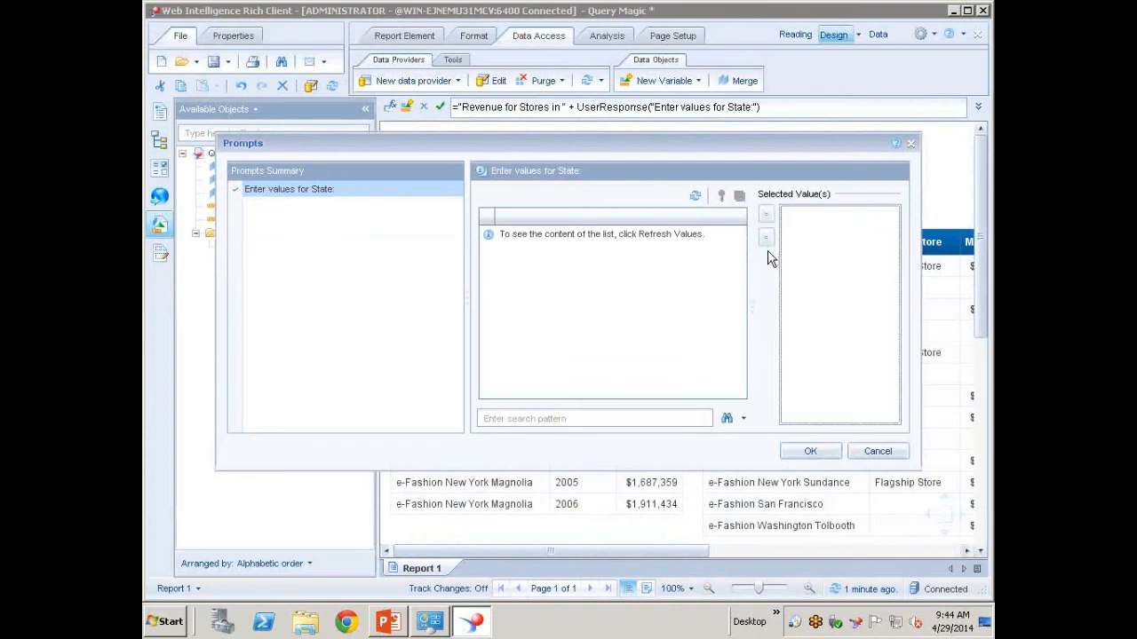
Load the list of states, choose Colorado, DC and Texas as prompt values, and run the Revenue Query refresh.
{"action": "left_click", "coordinate": [695, 195]}
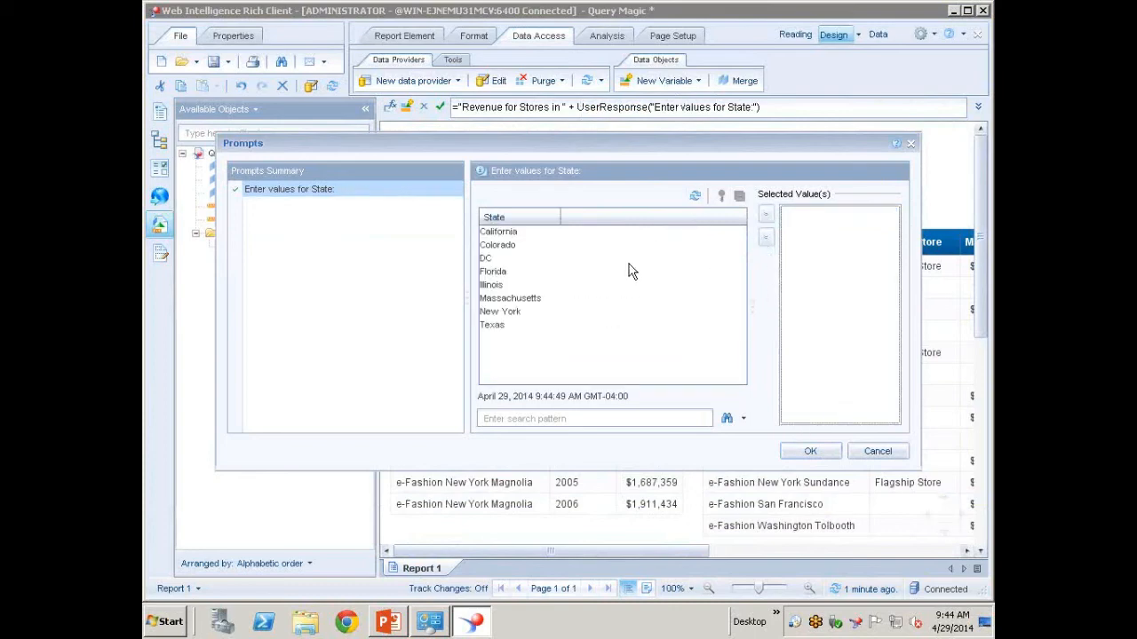
{"action": "double_click", "coordinate": [503, 248]}
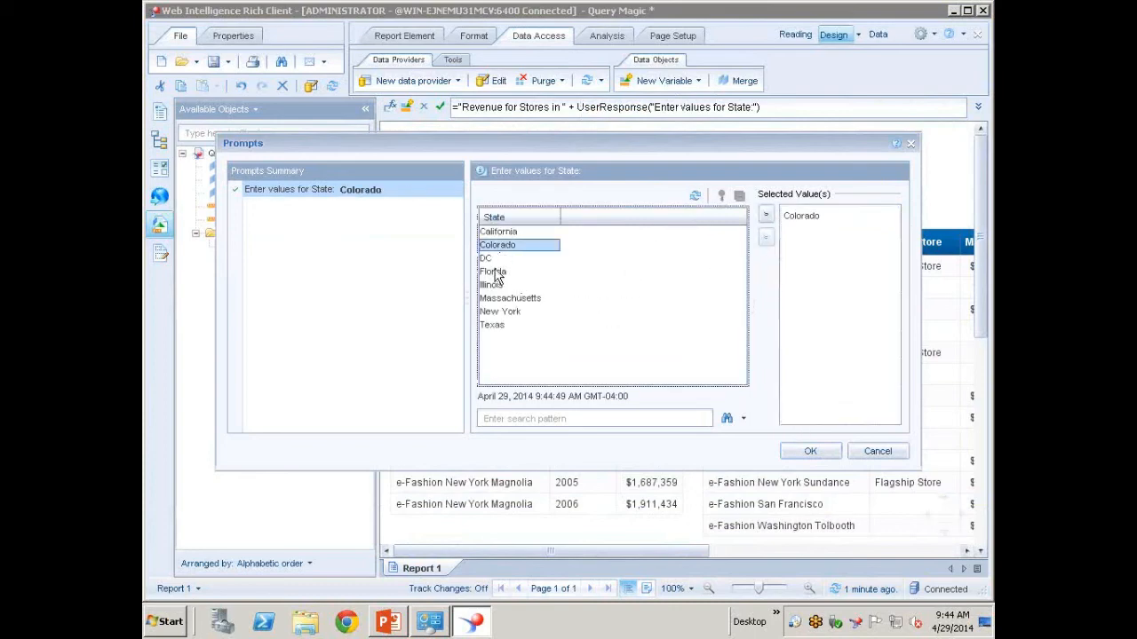
{"action": "double_click", "coordinate": [492, 259]}
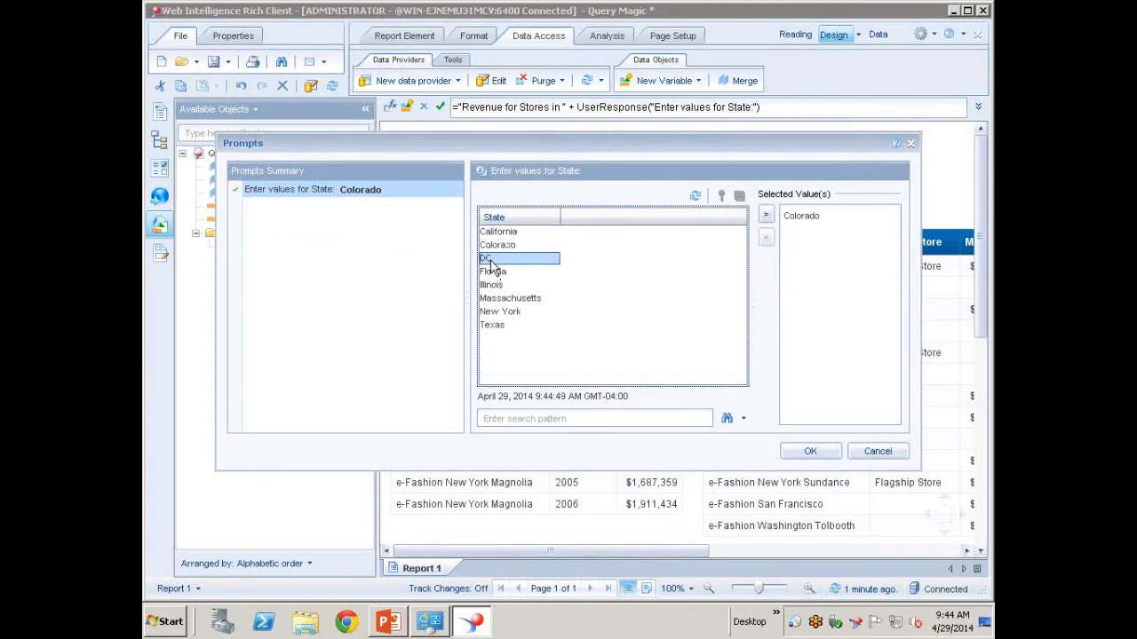
{"action": "left_click", "coordinate": [494, 325]}
{"action": "left_click", "coordinate": [768, 217]}
{"action": "left_click", "coordinate": [810, 452]}
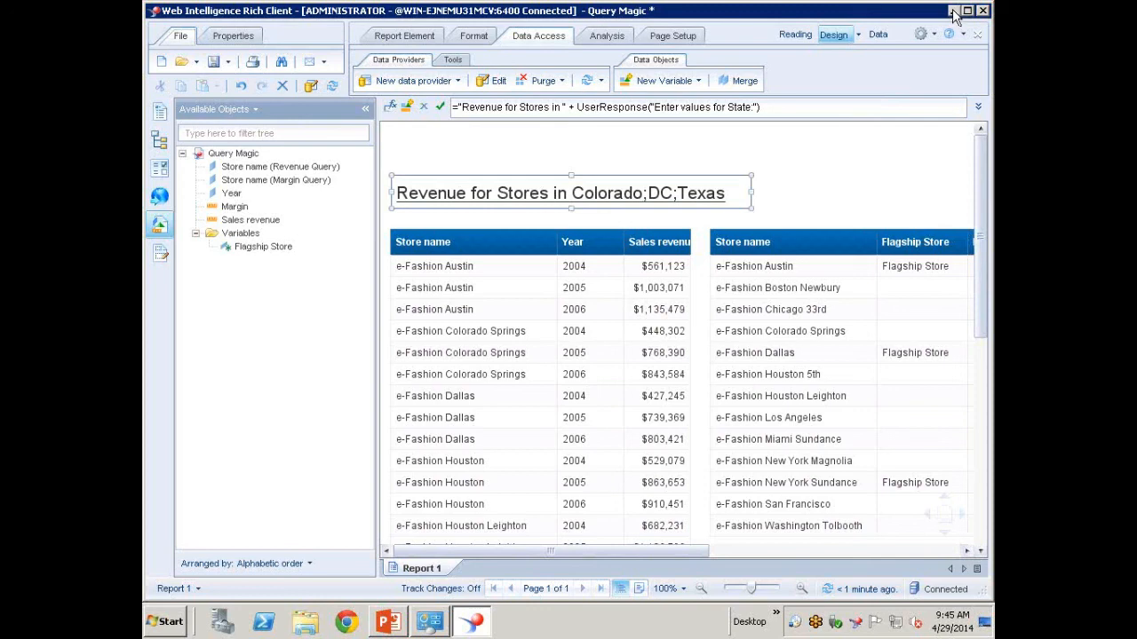
Switch to the Query Magic presentation in PowerPoint, start its slide show, and advance to the closing slide.
{"action": "left_click", "coordinate": [953, 11]}
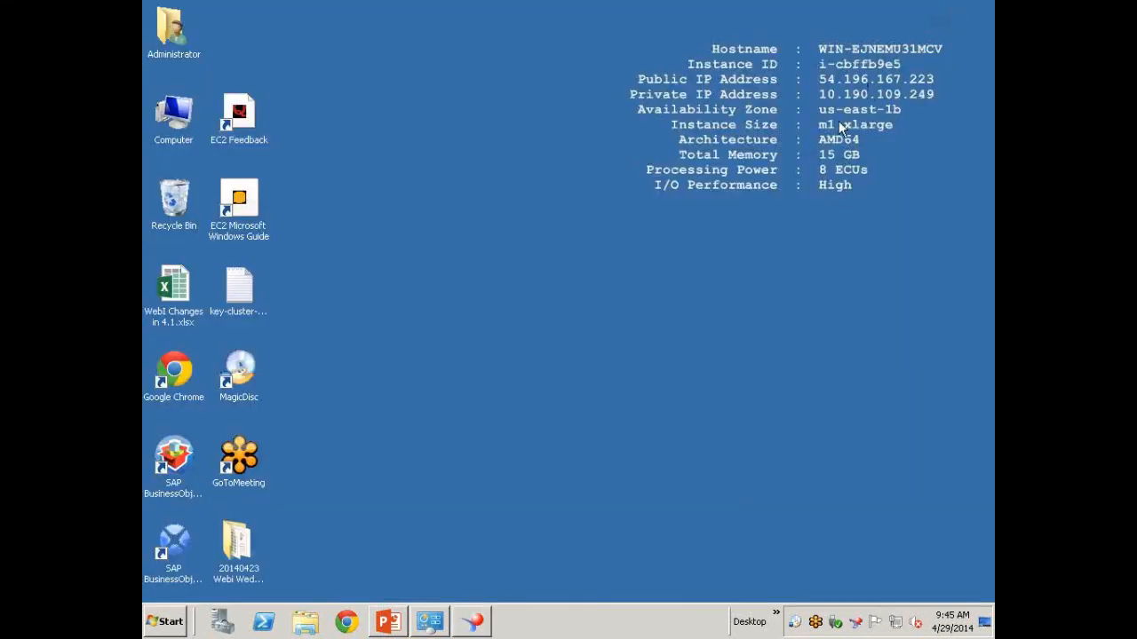
{"action": "left_click", "coordinate": [388, 622]}
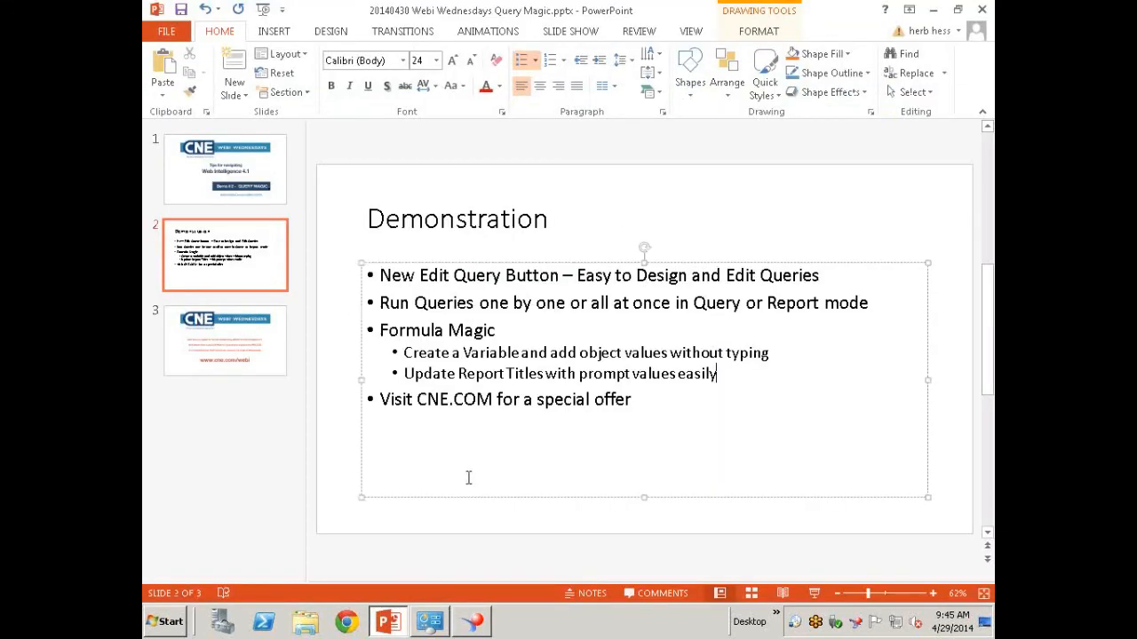
{"action": "key", "text": "F5"}
{"action": "key", "text": "Right"}
{"action": "key", "text": "Right"}
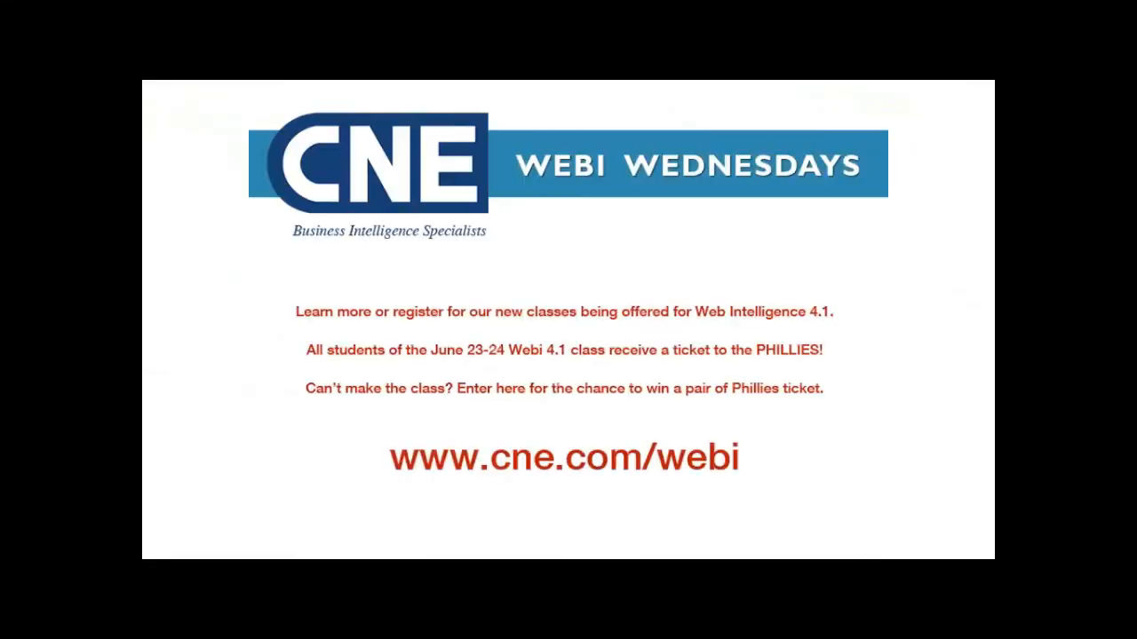